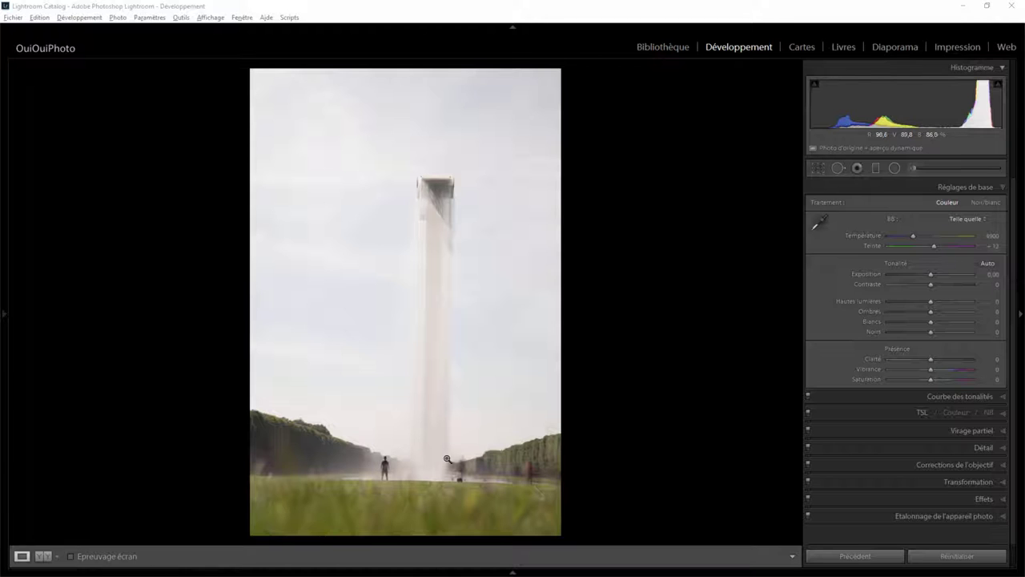
Step: Zoom in to inspect the fountain figure and waterfall base, then return to the full view
click(383, 471)
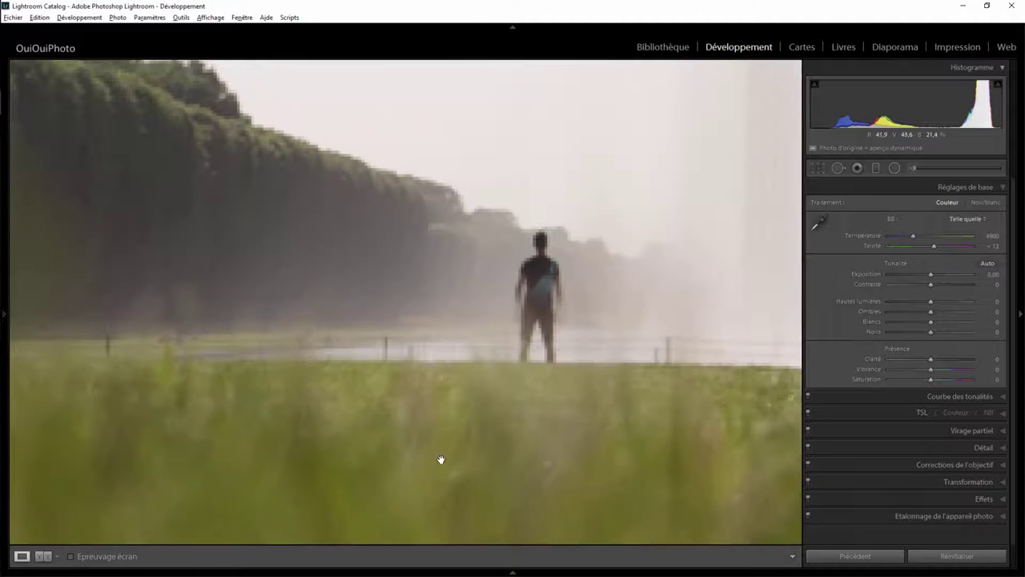
drag(517, 264, 373, 274)
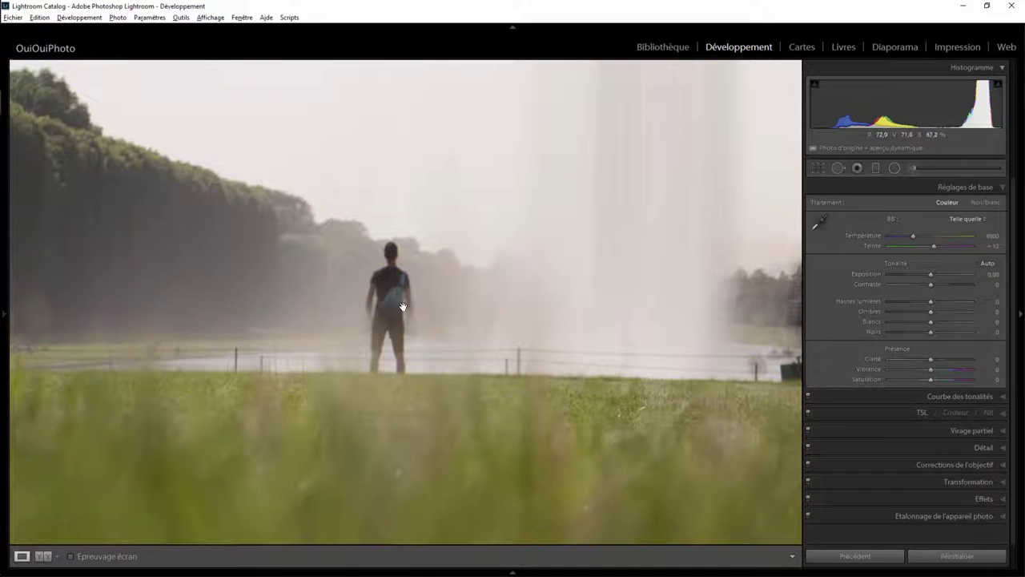
drag(524, 307, 255, 314)
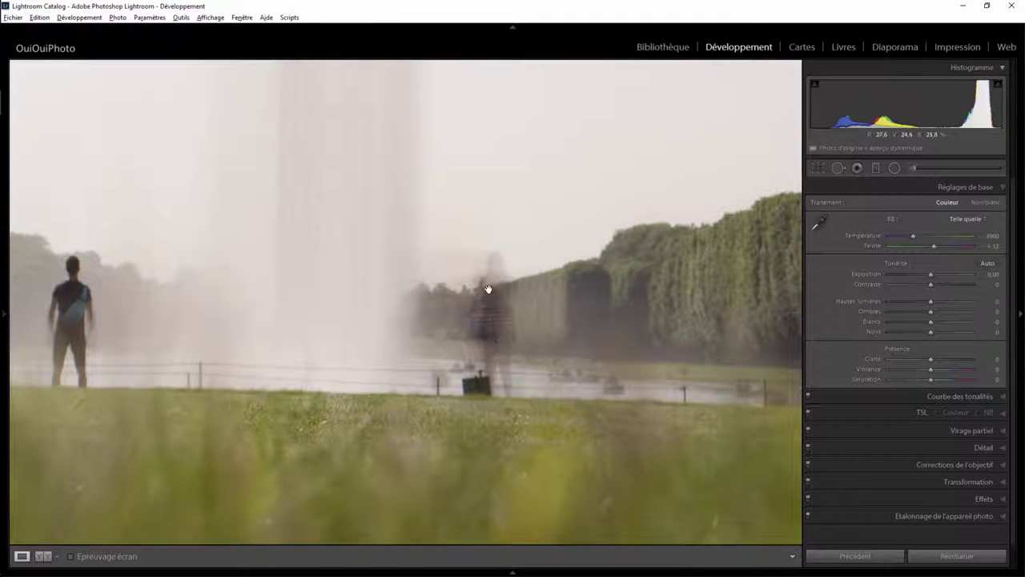
click(492, 344)
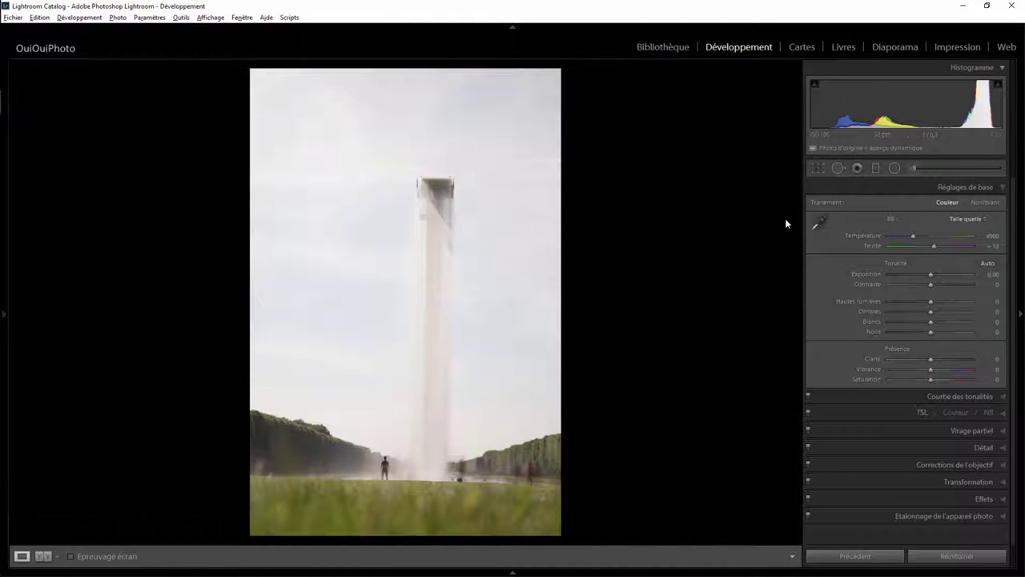
Step: Straighten the photo with a slight rotation of about -0.60
click(819, 169)
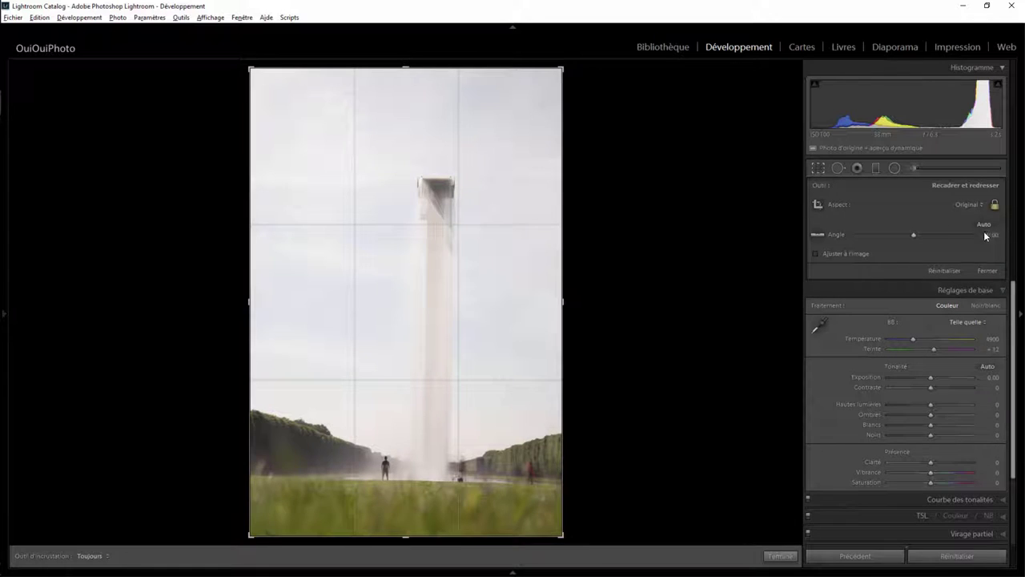
drag(993, 238, 982, 238)
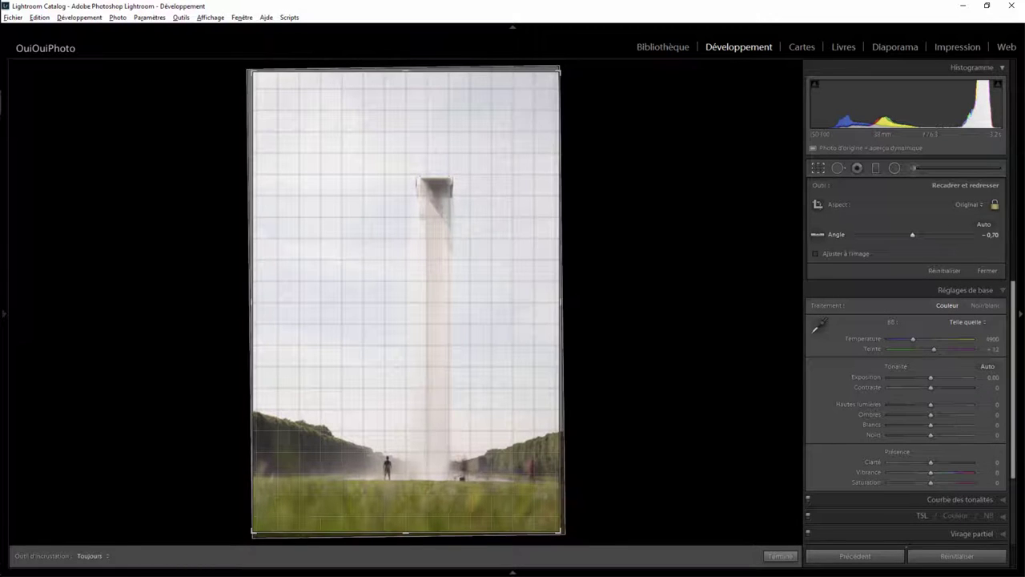
drag(982, 235, 987, 235)
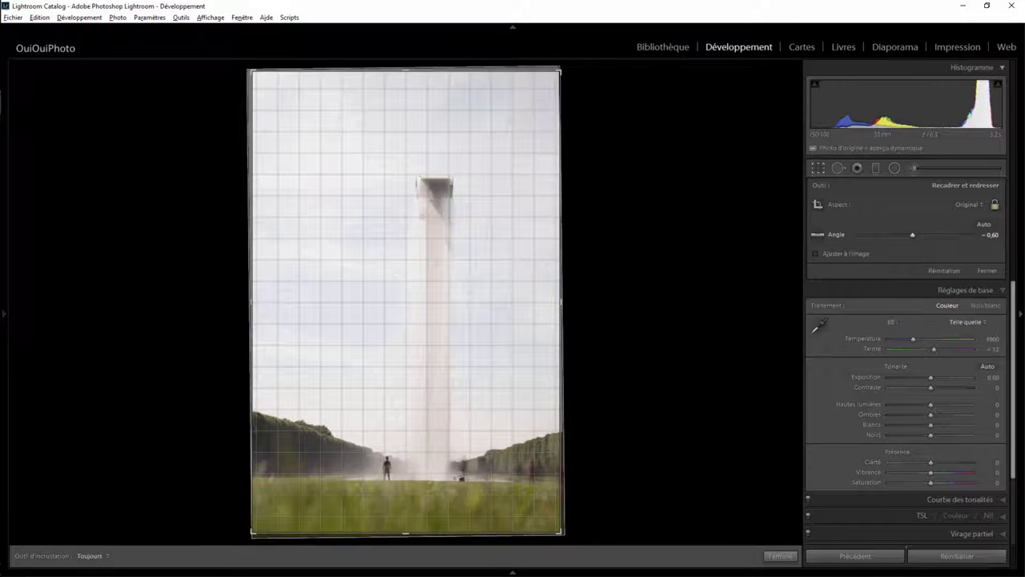
click(818, 167)
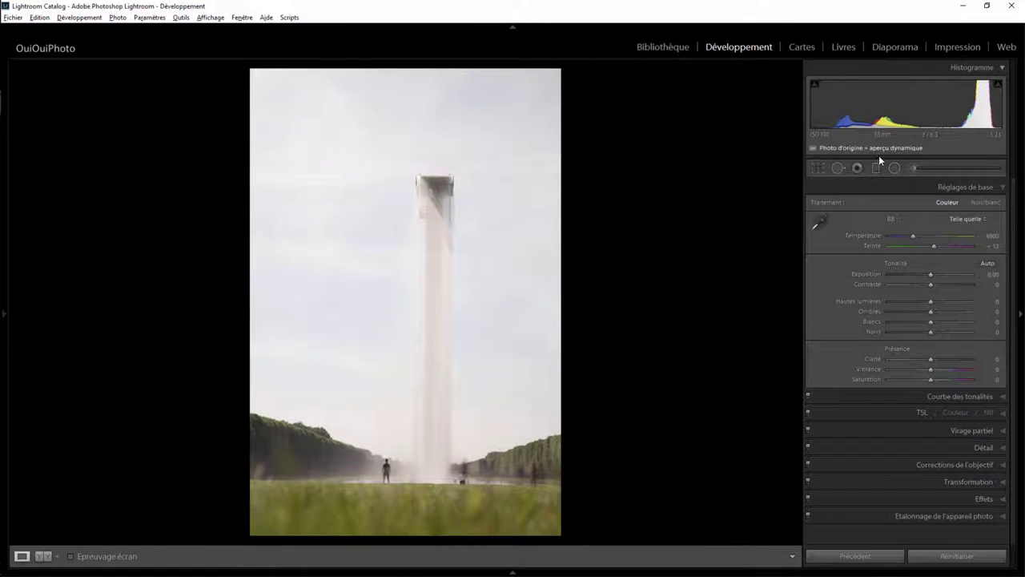
Step: Crop tighter from the top-left corner and set the final straighten angle to -0.80
click(818, 167)
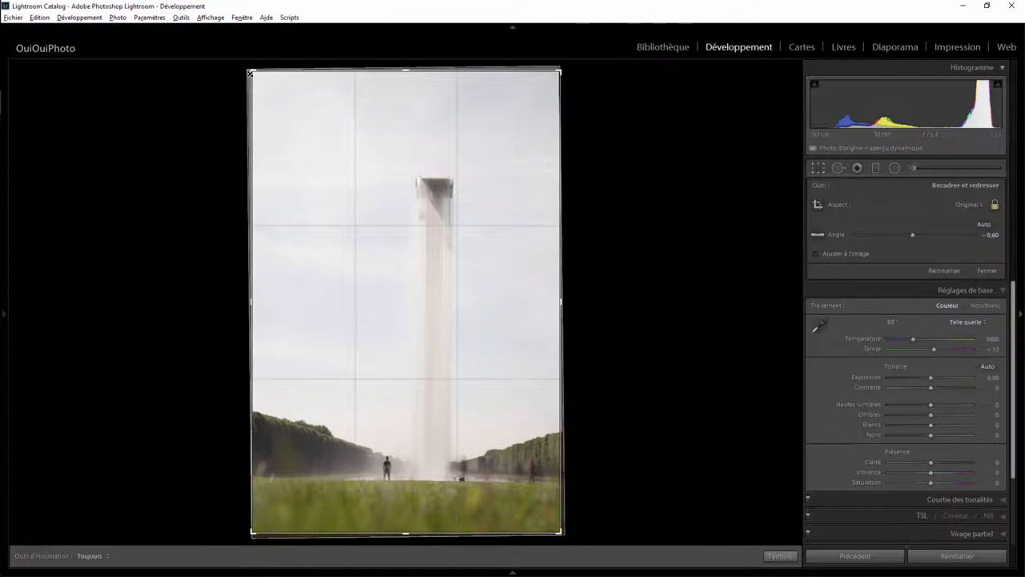
drag(250, 72, 266, 92)
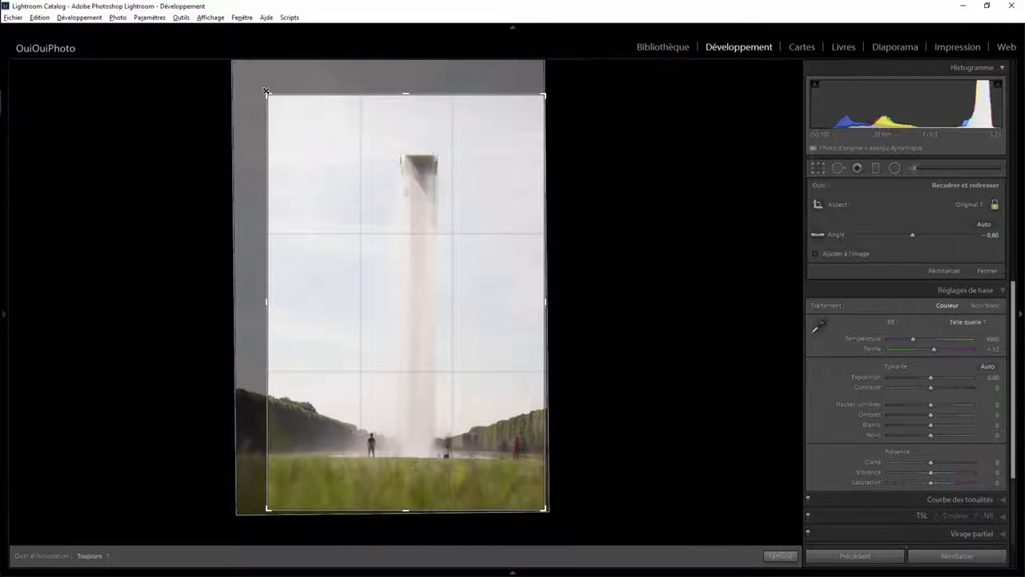
drag(426, 284, 425, 278)
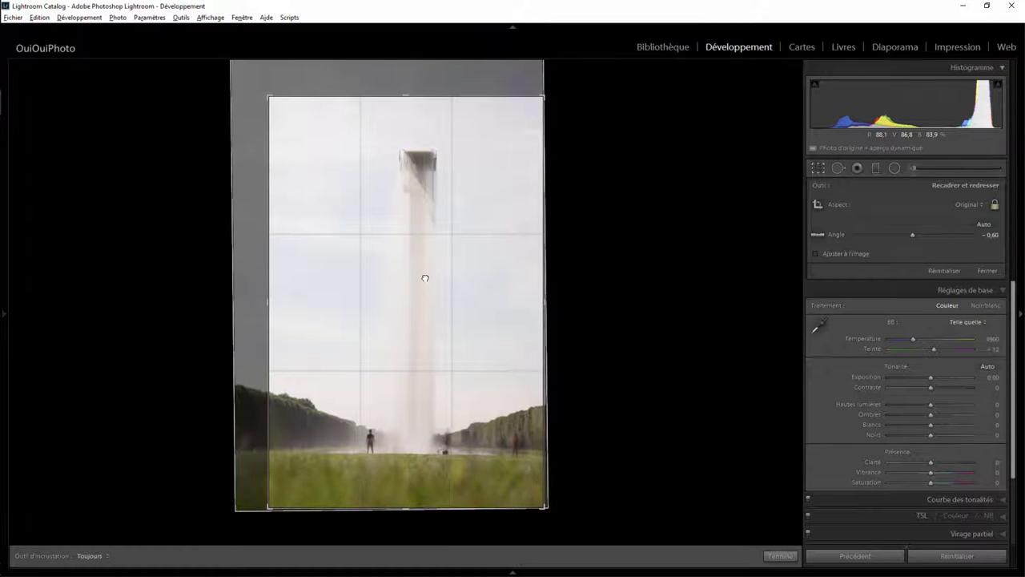
key(Return)
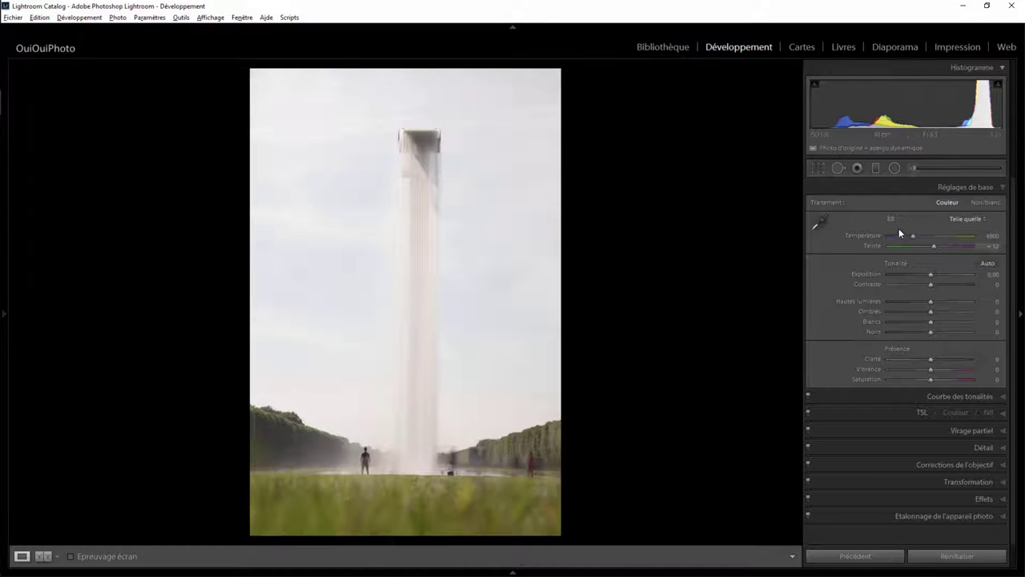
click(817, 168)
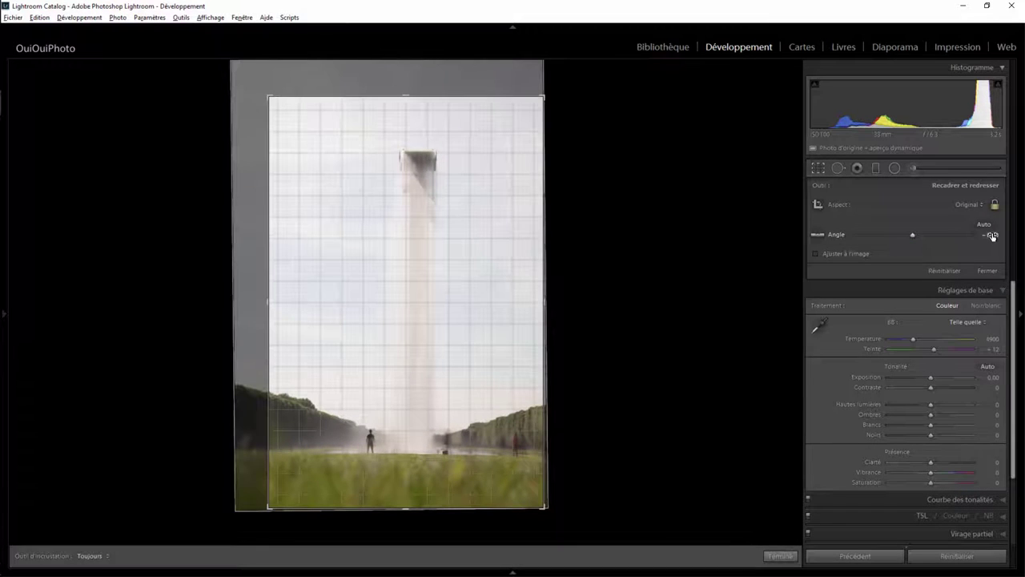
drag(990, 234, 993, 234)
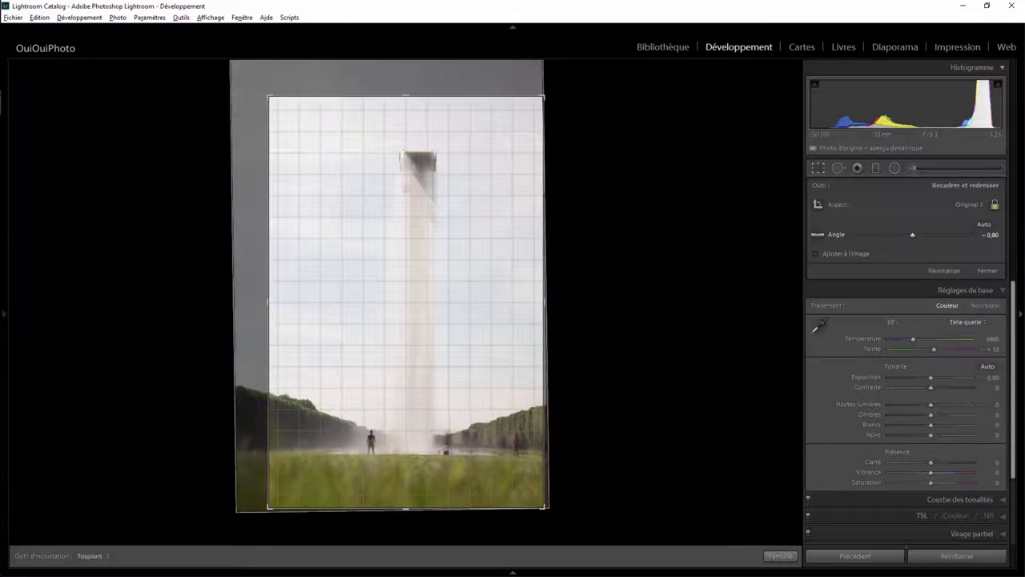
click(781, 556)
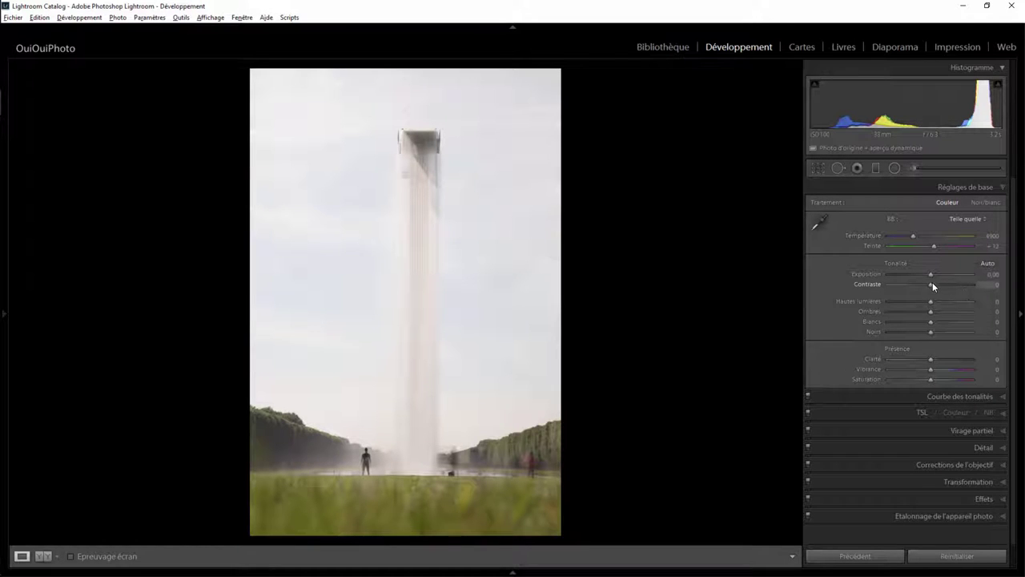
Step: Set contrast +100 and highlights, shadows and blacks -100, keep whites at 0, and convert to black and white
drag(937, 284, 999, 285)
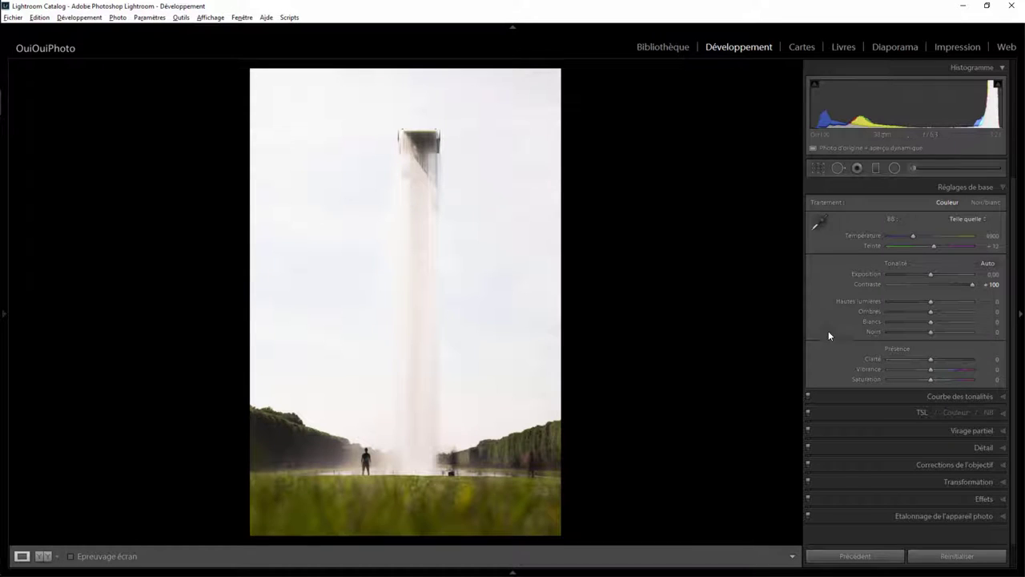
drag(931, 302, 852, 311)
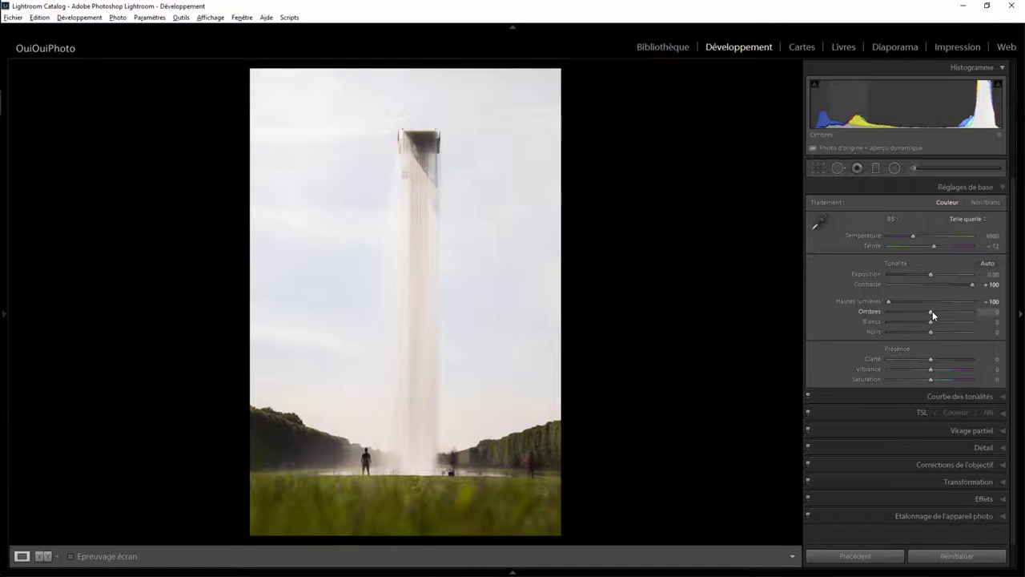
drag(933, 311, 873, 314)
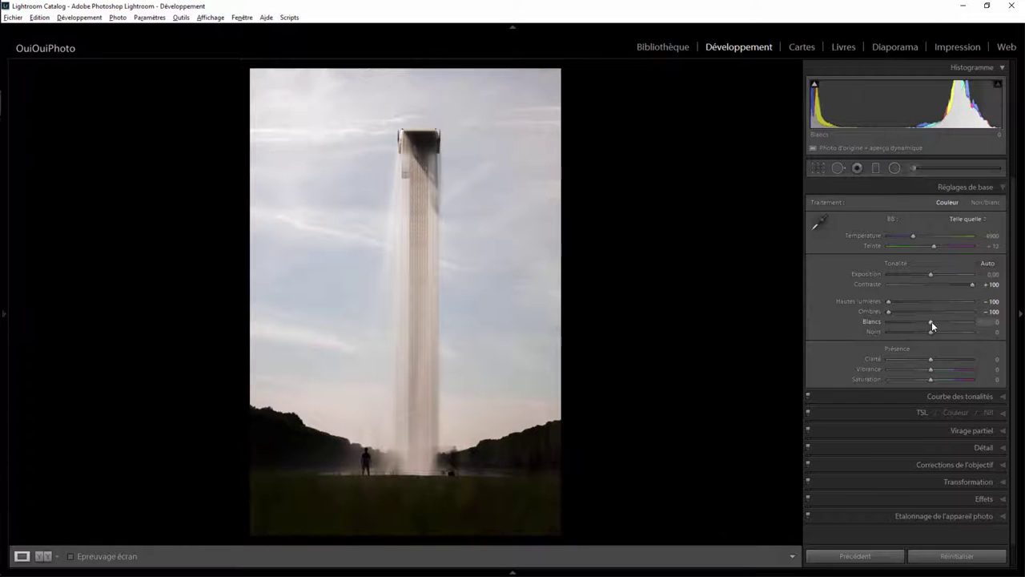
drag(931, 321, 939, 321)
double_click(936, 322)
mouse_move(931, 331)
mouse_down()
mouse_move(866, 332)
mouse_move(903, 332)
mouse_move(875, 333)
mouse_up()
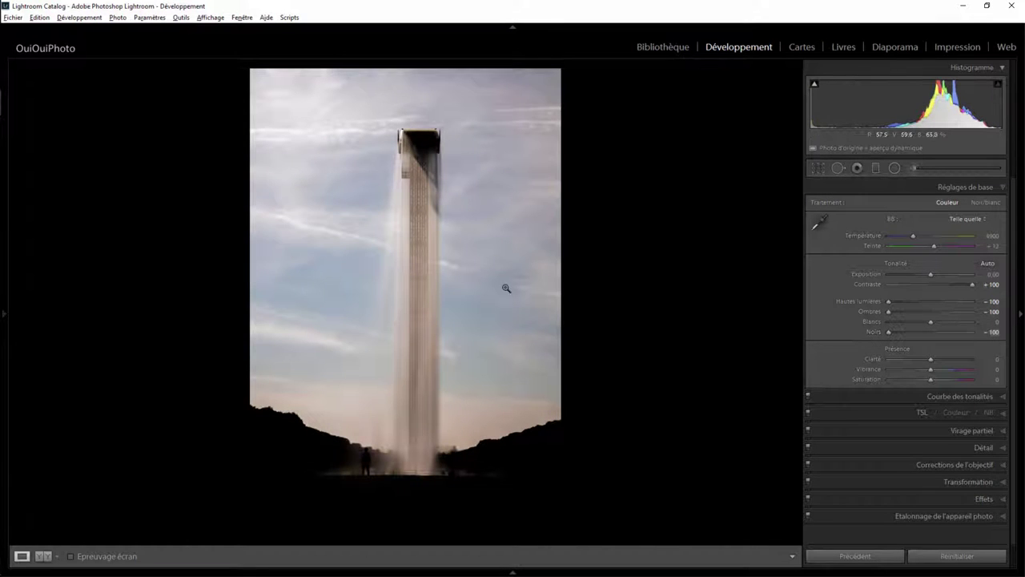
click(984, 203)
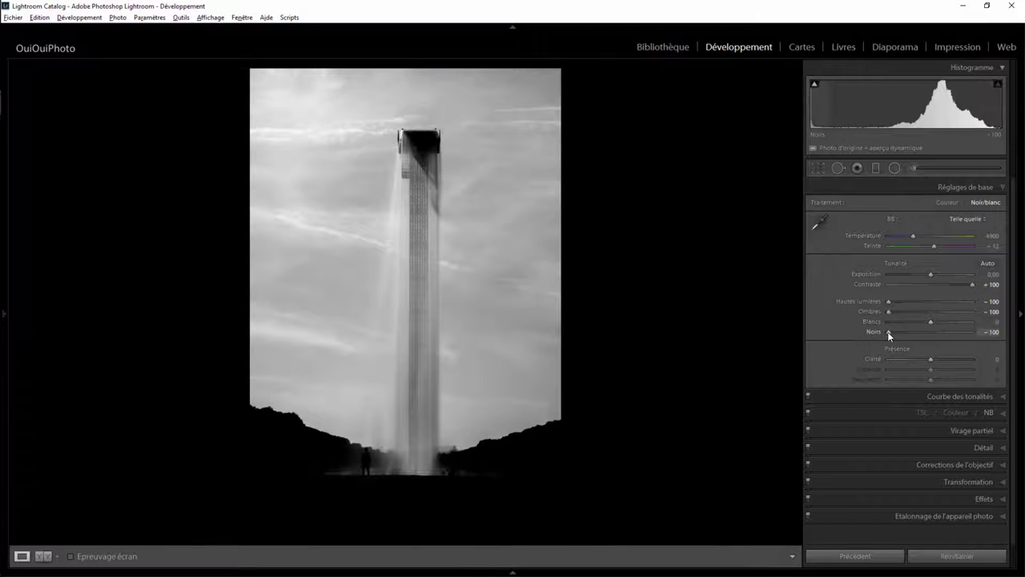
Step: Ease blacks to -76, raise clarity to +96, and drop the black-and-white blue mix to -82
mouse_move(887, 331)
mouse_down()
mouse_move(914, 333)
mouse_move(899, 334)
mouse_up()
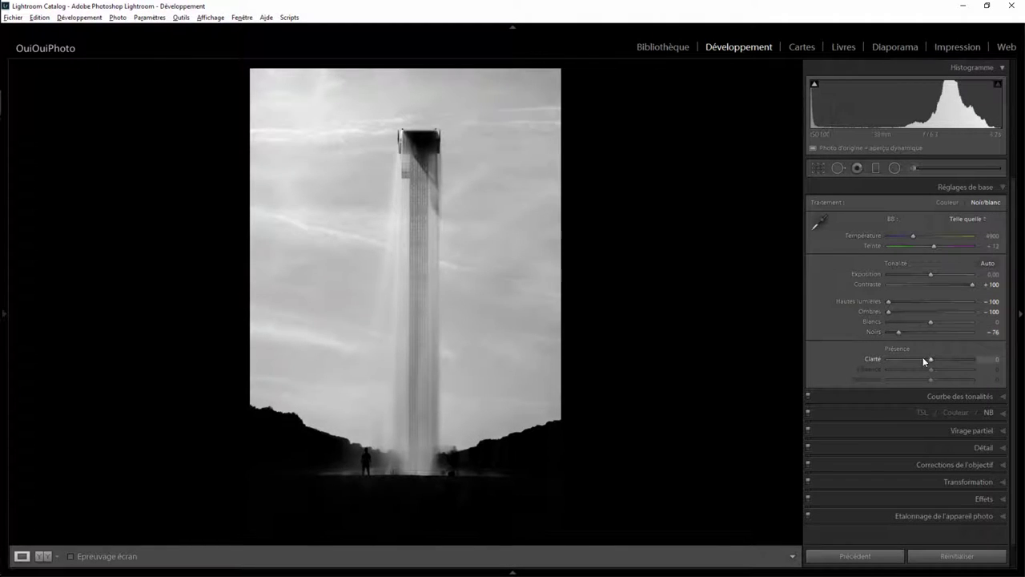
mouse_move(929, 358)
mouse_down()
mouse_move(968, 359)
mouse_move(920, 364)
mouse_move(969, 358)
mouse_up()
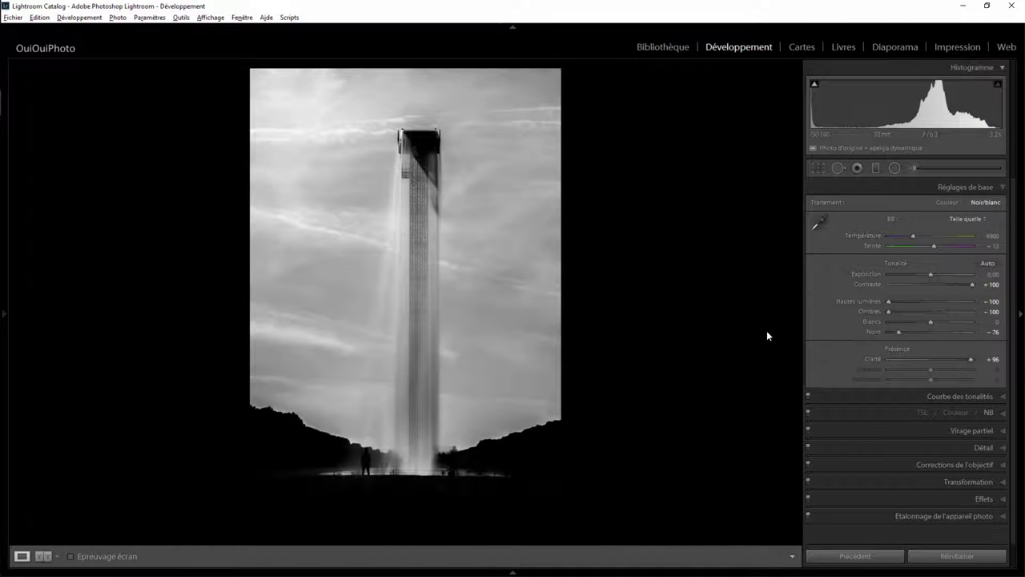
click(1004, 414)
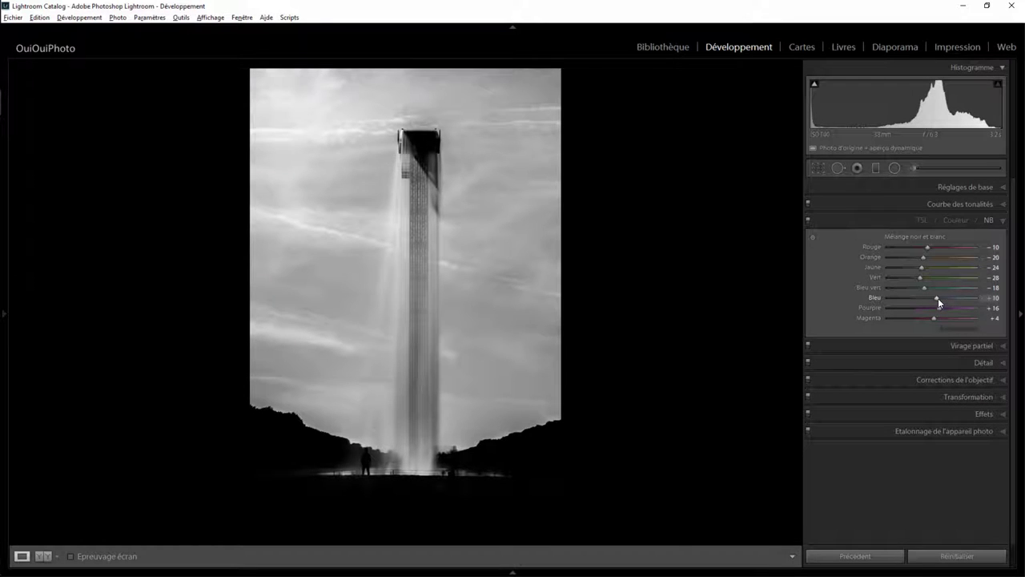
drag(938, 298, 898, 304)
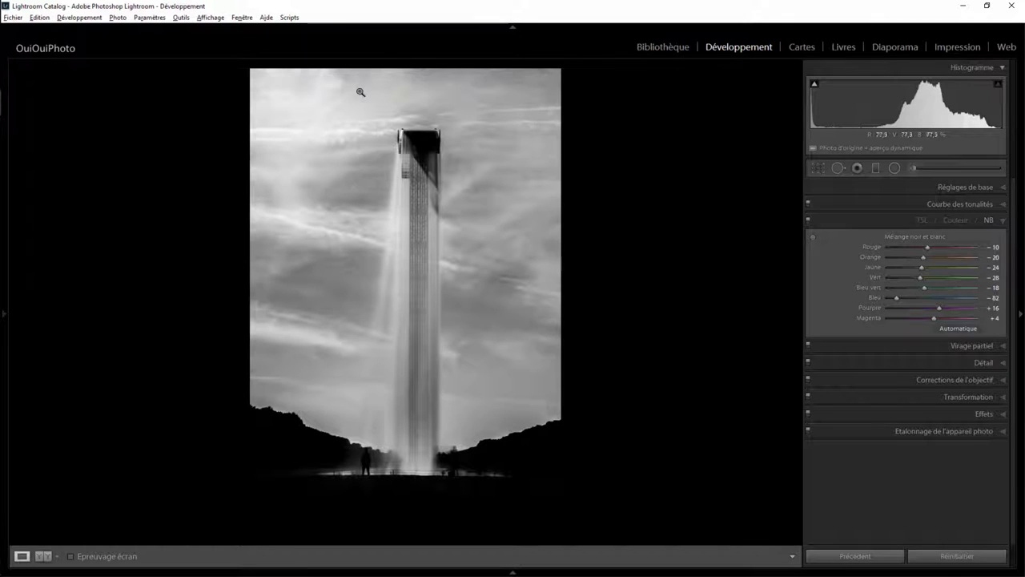
Step: Add a post-crop vignette of about -21 with a pulled-in midpoint and feather 100
click(1001, 415)
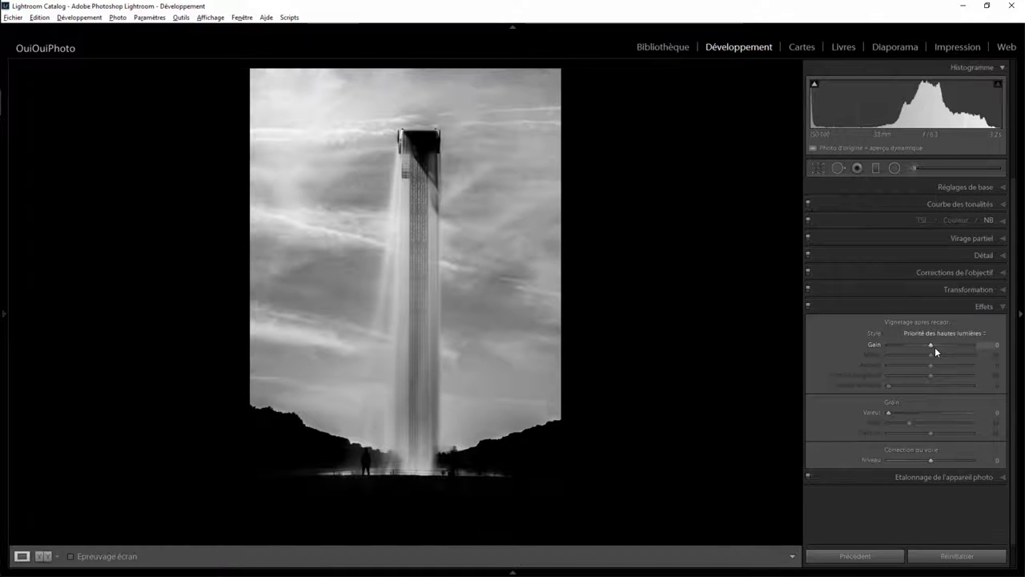
drag(931, 346, 918, 345)
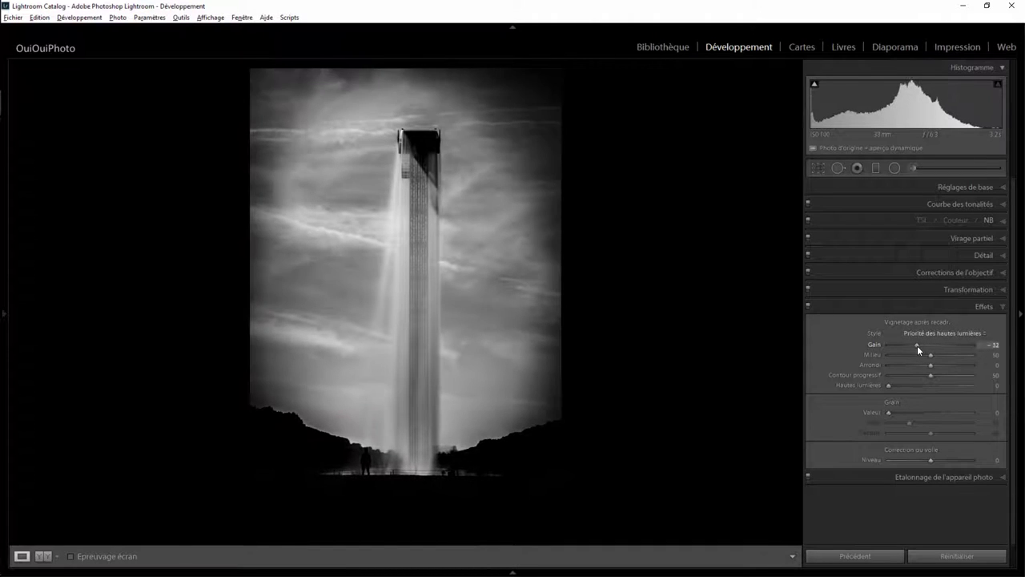
click(920, 347)
drag(931, 354, 890, 362)
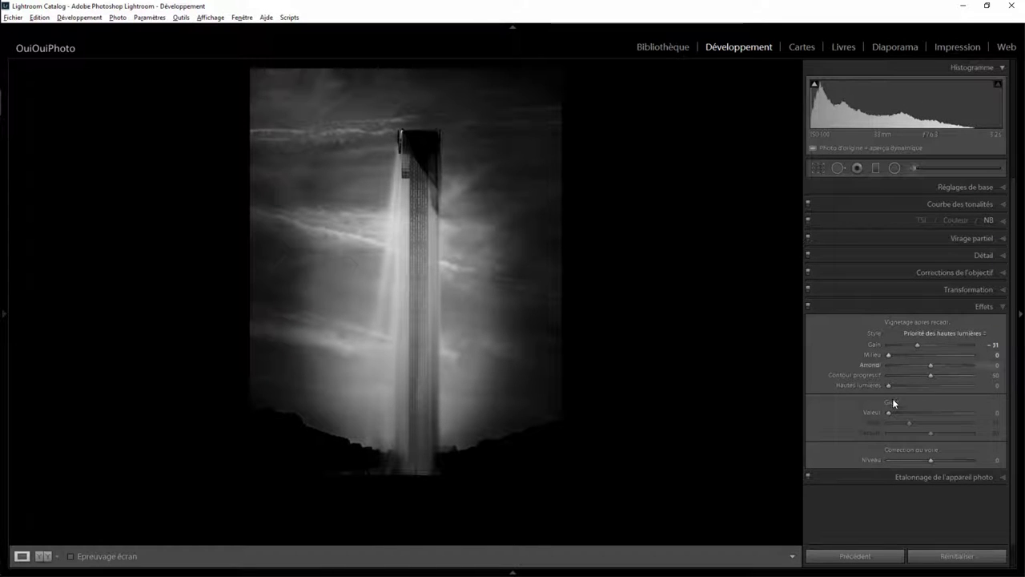
drag(933, 375, 984, 375)
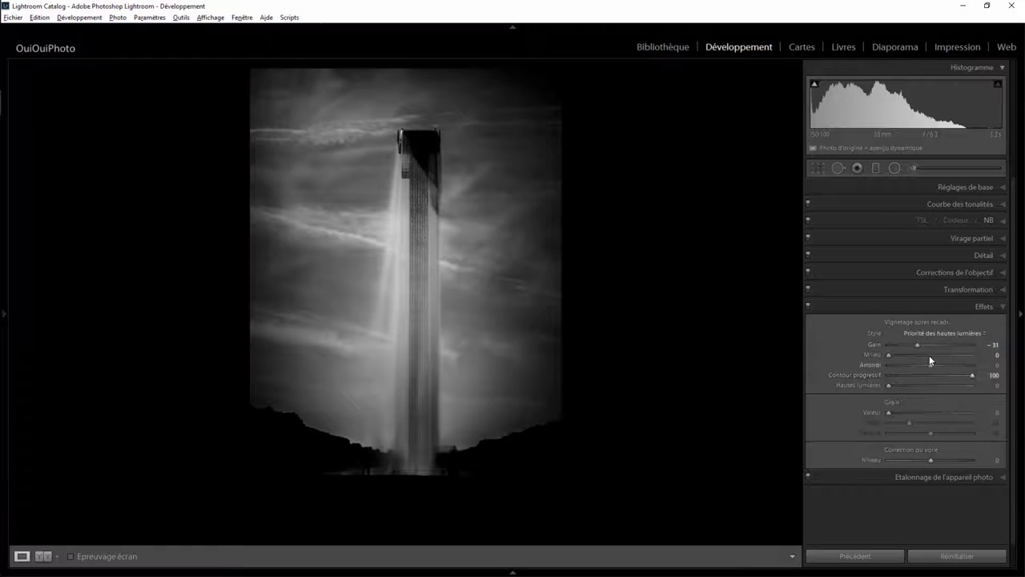
drag(919, 344, 923, 346)
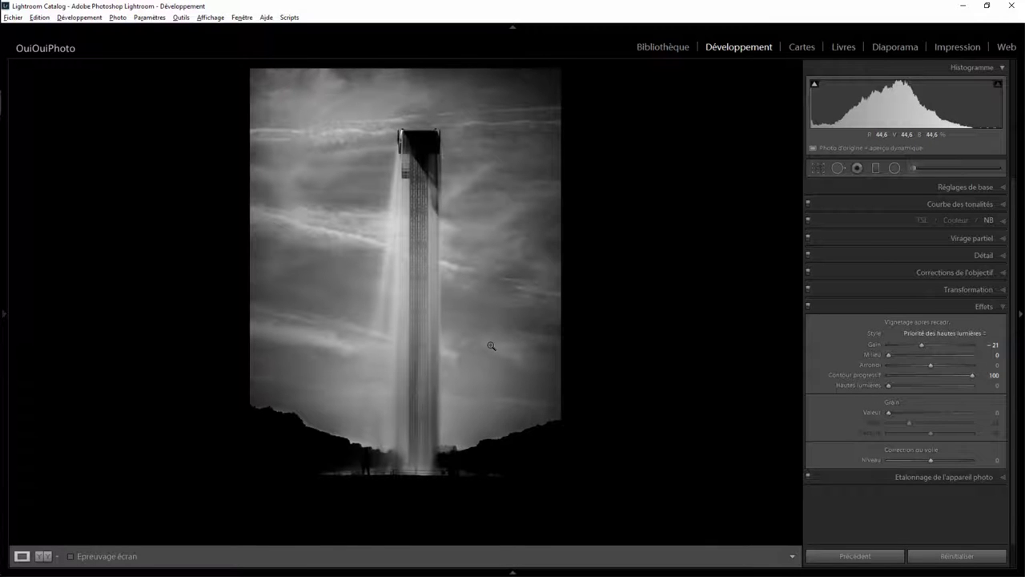
Step: Zoom in to check the top of the tower, then return to the full view
click(411, 147)
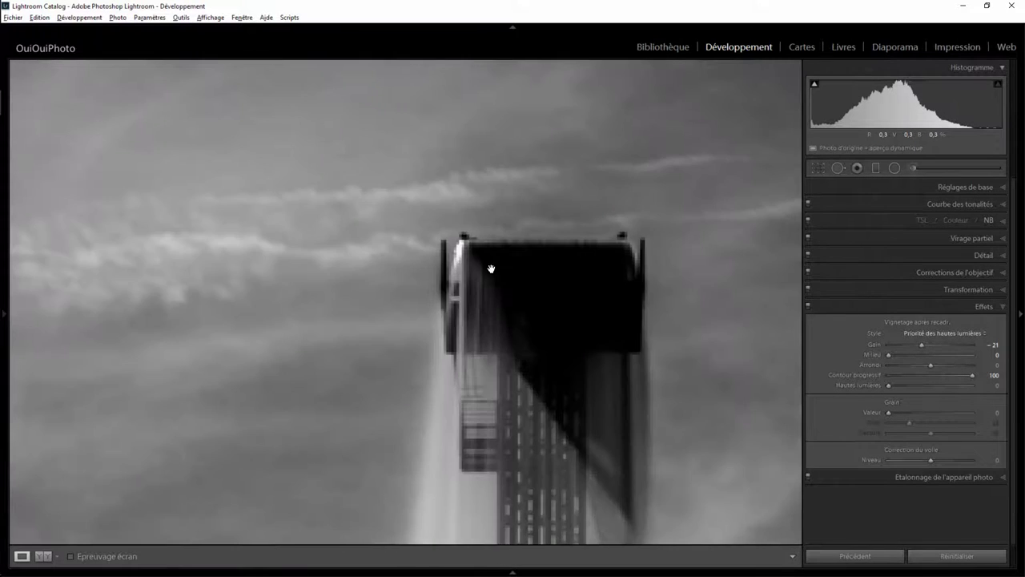
click(560, 301)
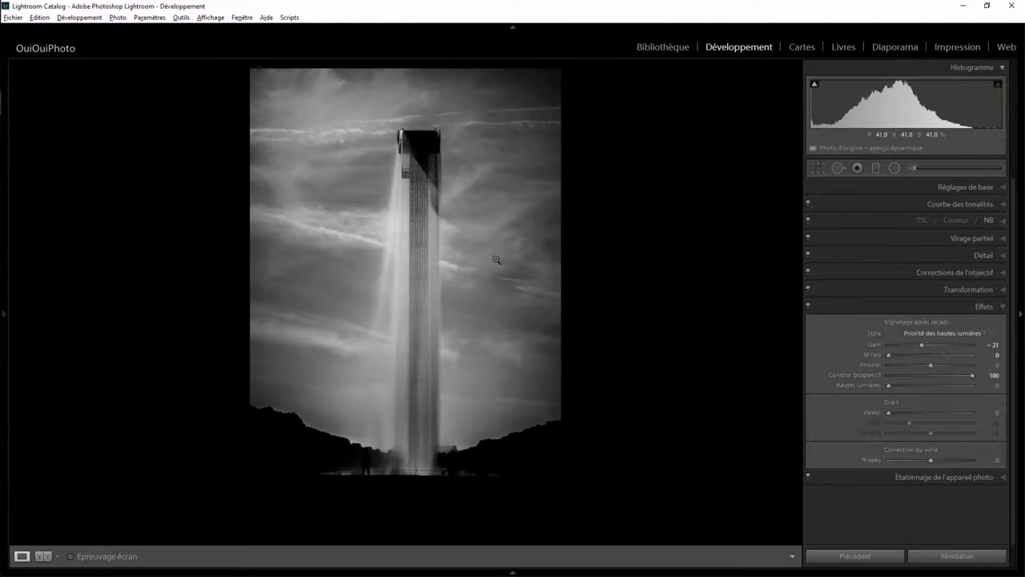
click(427, 148)
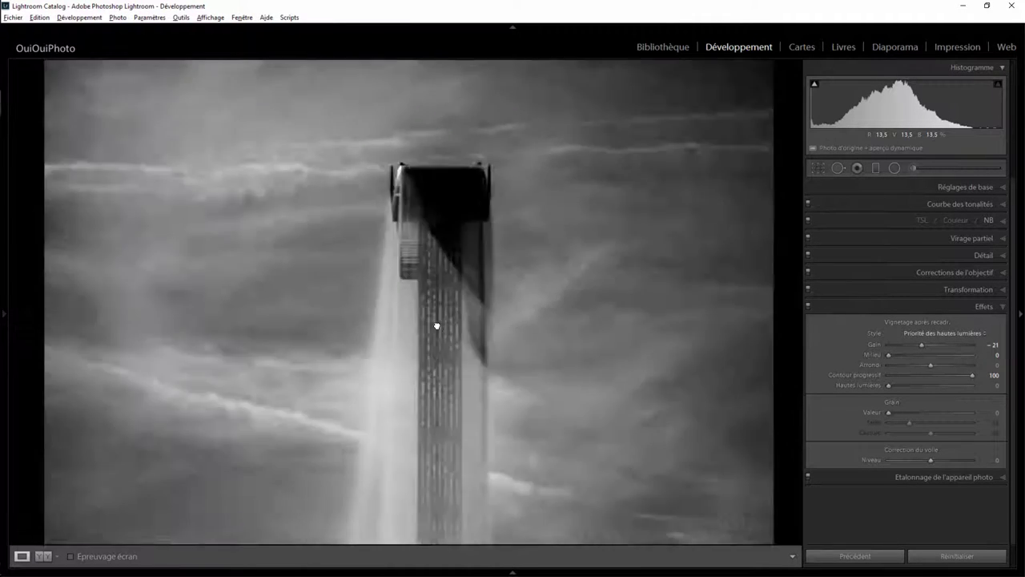
click(436, 326)
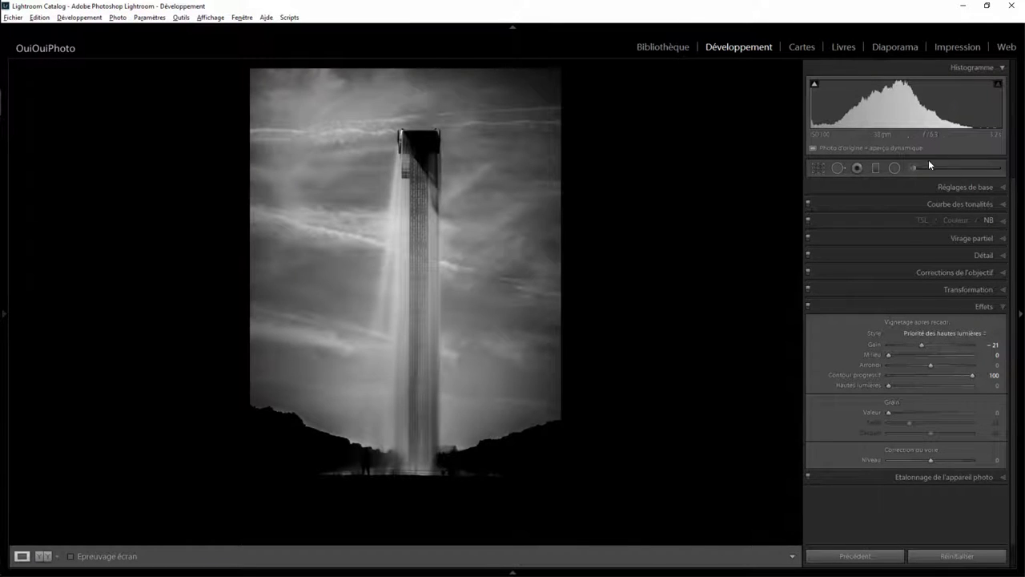
click(894, 168)
Step: Place the radial ellipse over the tower top with clarity -57 and feather 56
drag(404, 137, 469, 182)
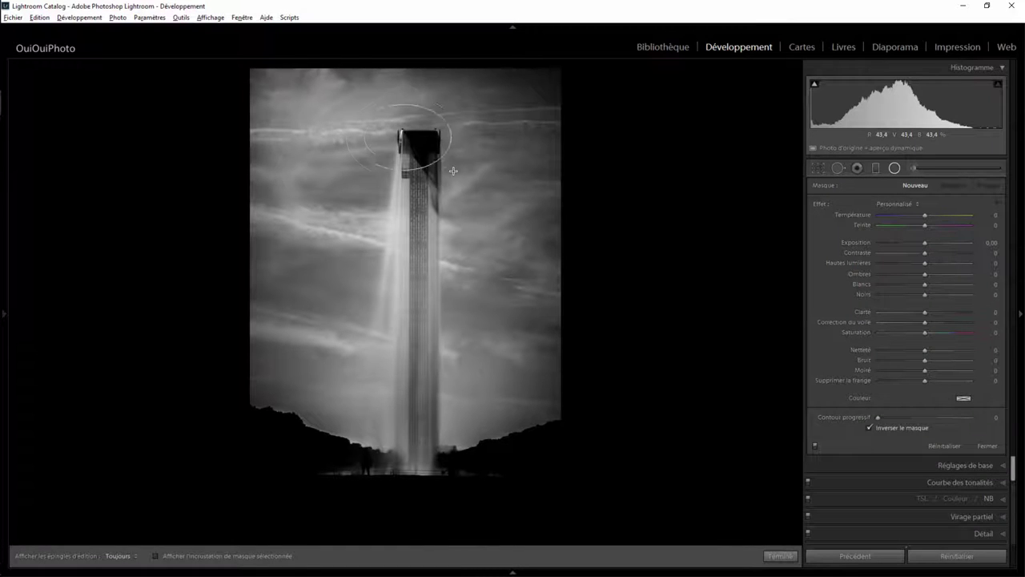
drag(402, 139, 418, 149)
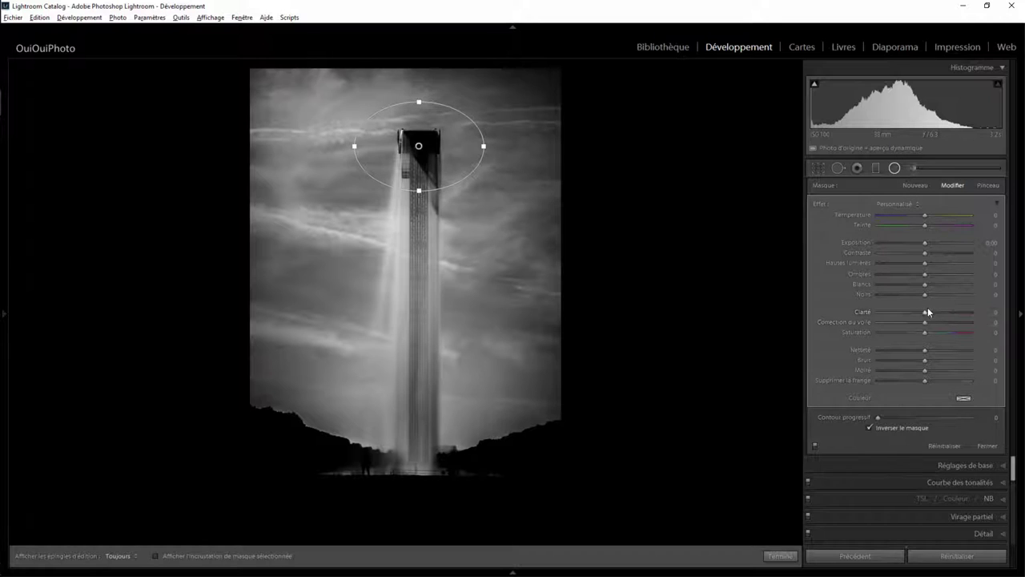
drag(923, 312, 898, 313)
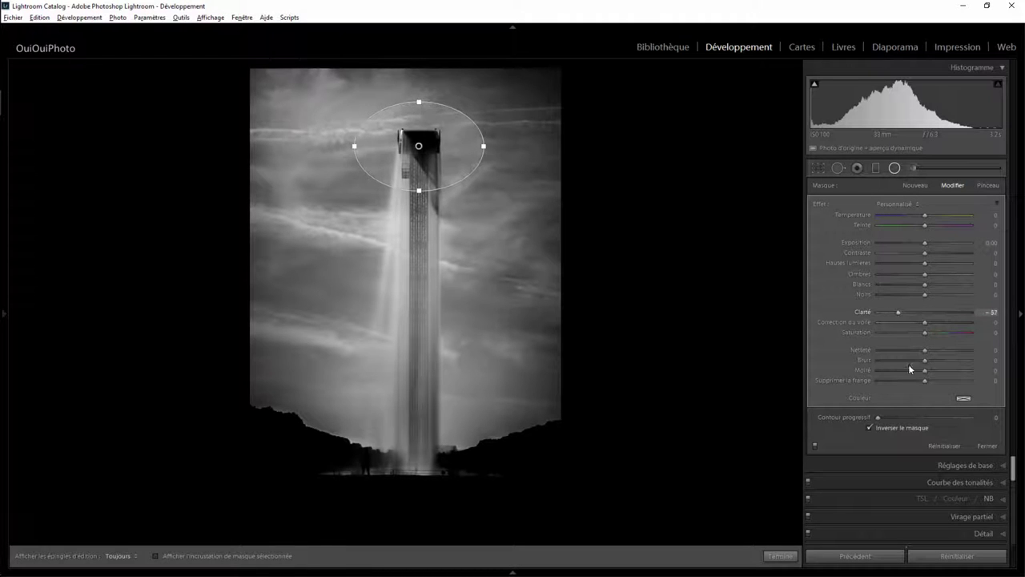
drag(878, 418, 931, 418)
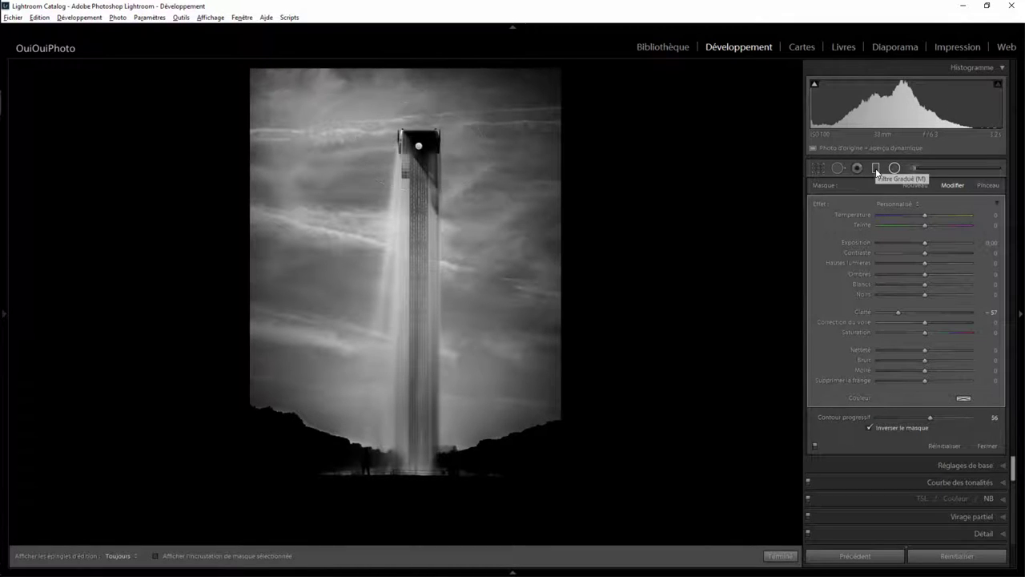
Step: Lay a tilted graduated filter over the lower photo with contrast -100, clarity -71, shadows +100
click(877, 169)
mouse_move(414, 394)
mouse_down()
mouse_move(424, 348)
mouse_move(420, 399)
mouse_up()
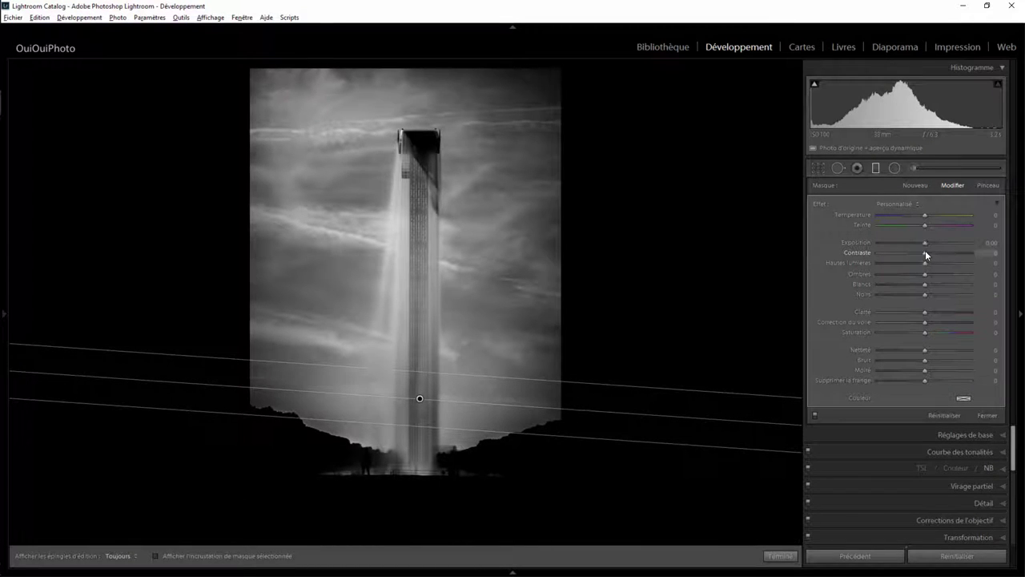
drag(906, 255, 873, 258)
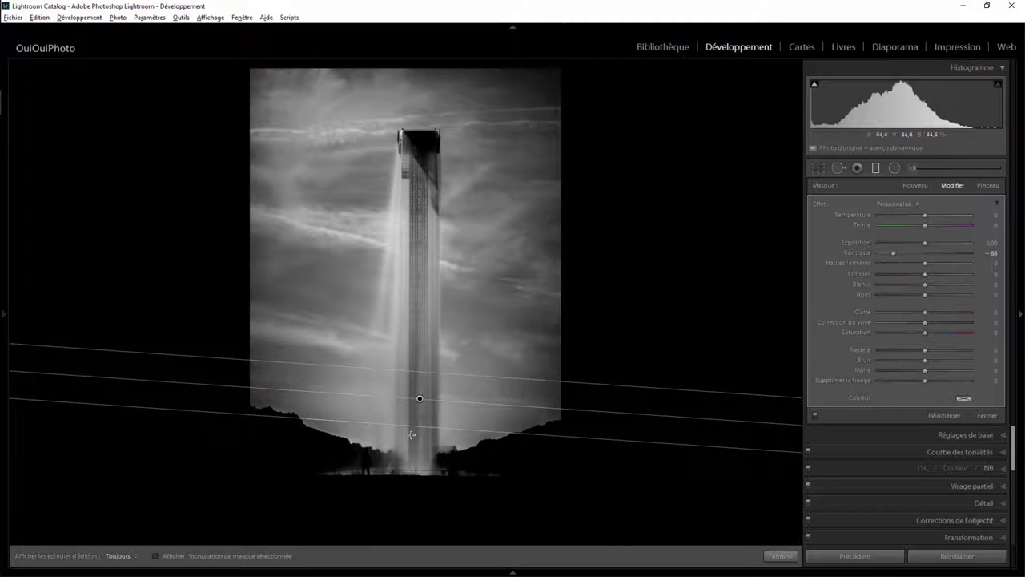
drag(892, 253, 875, 254)
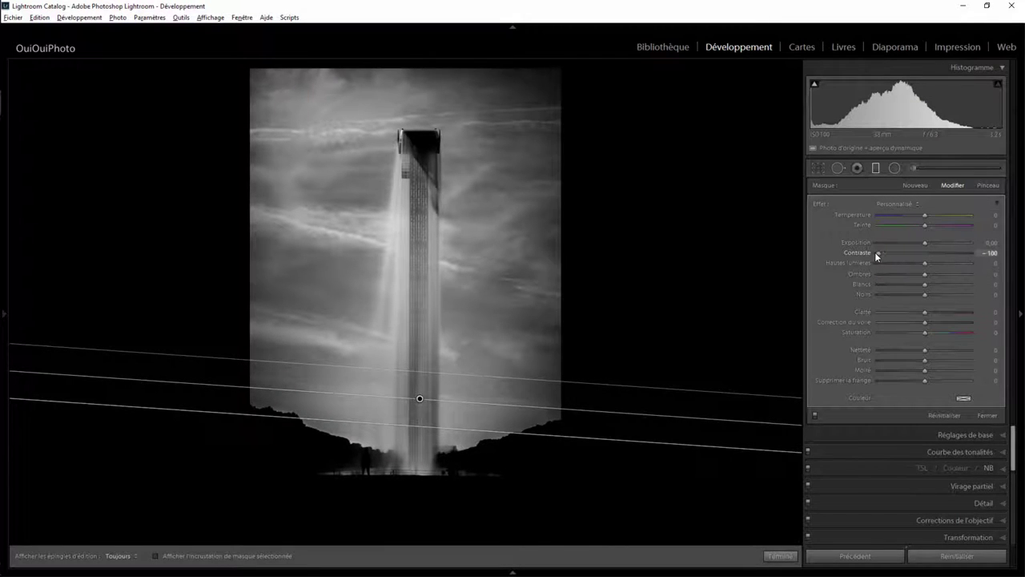
drag(926, 311, 892, 312)
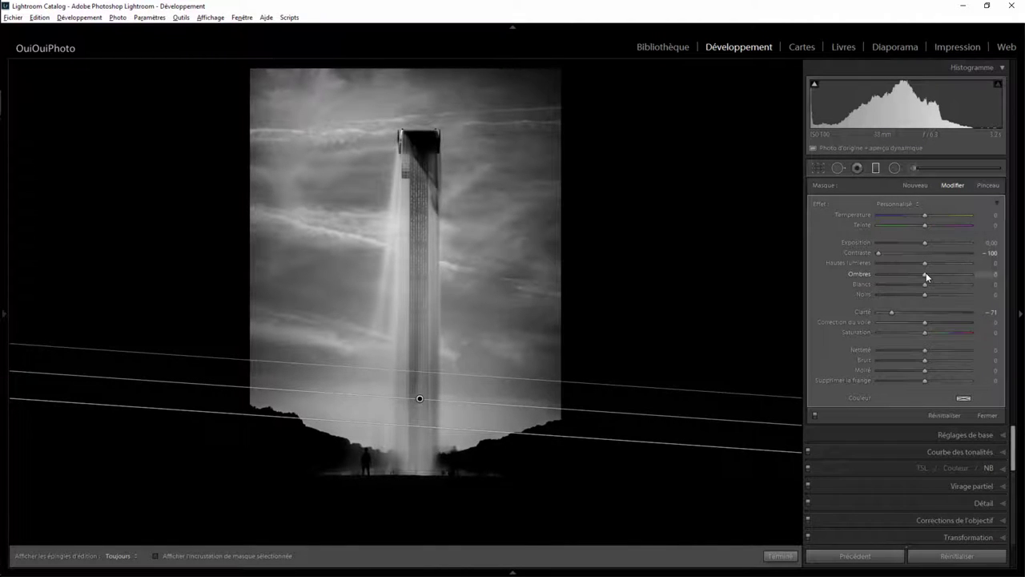
drag(926, 273, 1002, 277)
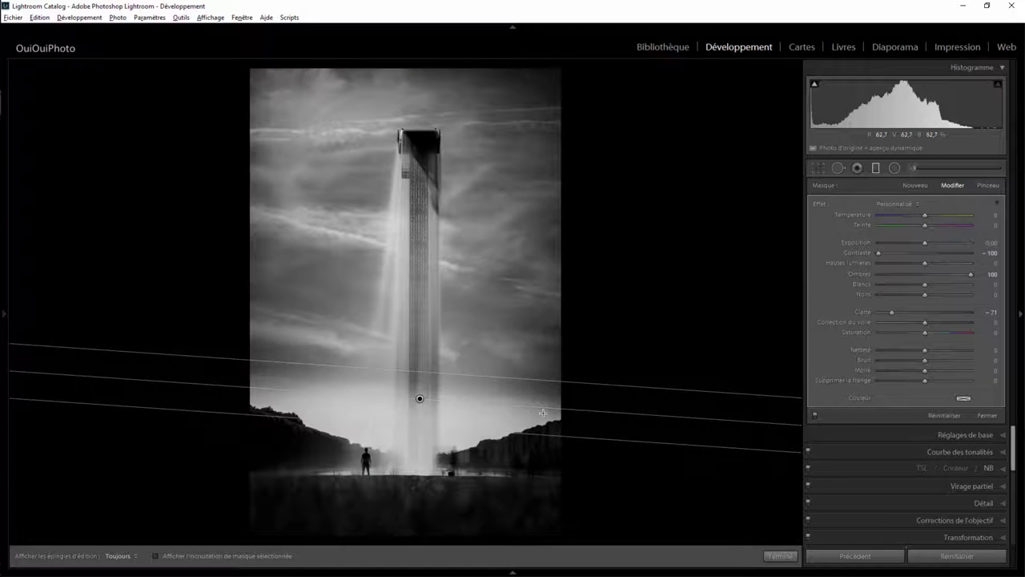
Step: Draw a tilted radial filter on the right shoreline with highlights -100 and feather 47
click(781, 555)
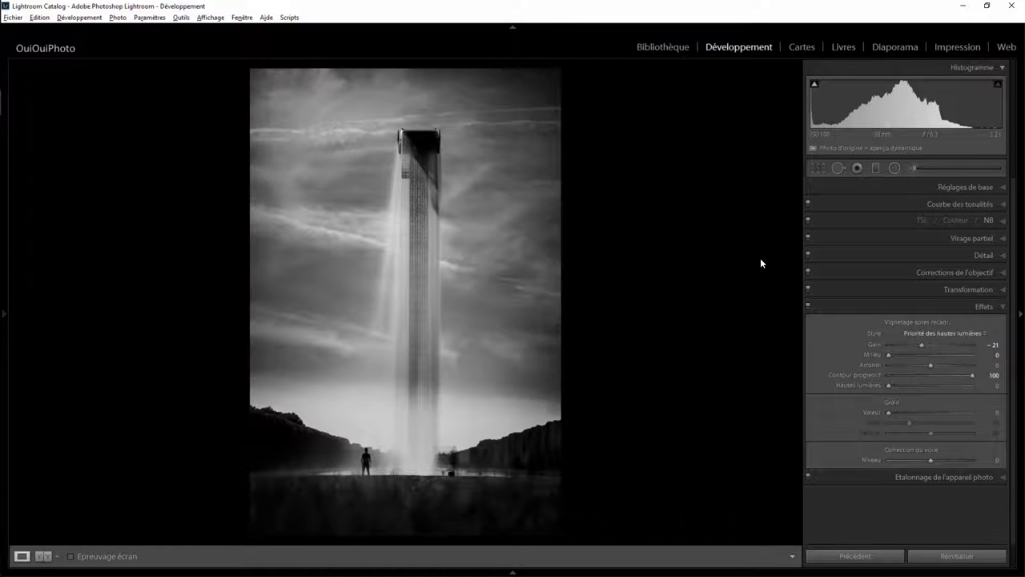
click(876, 169)
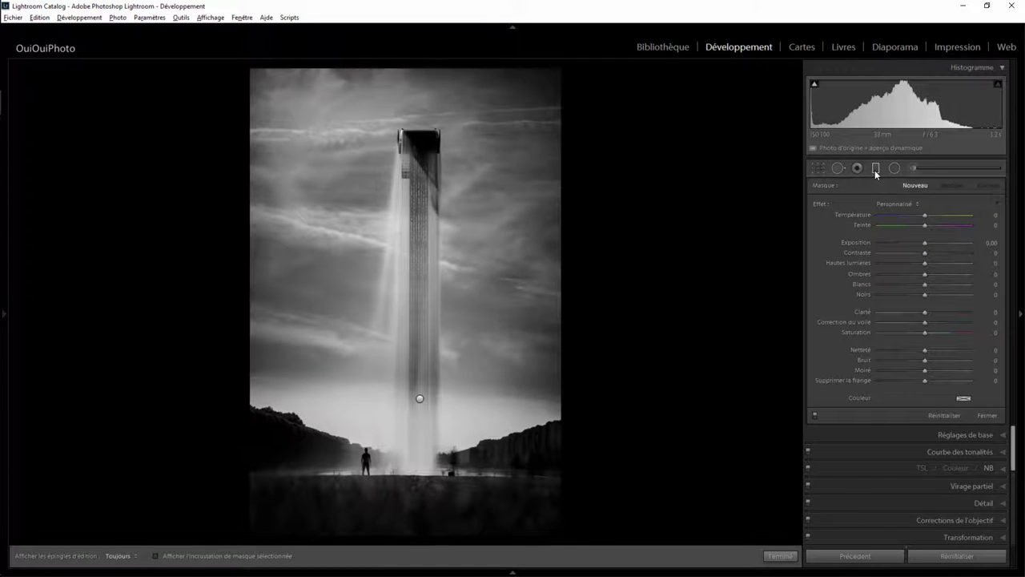
click(875, 170)
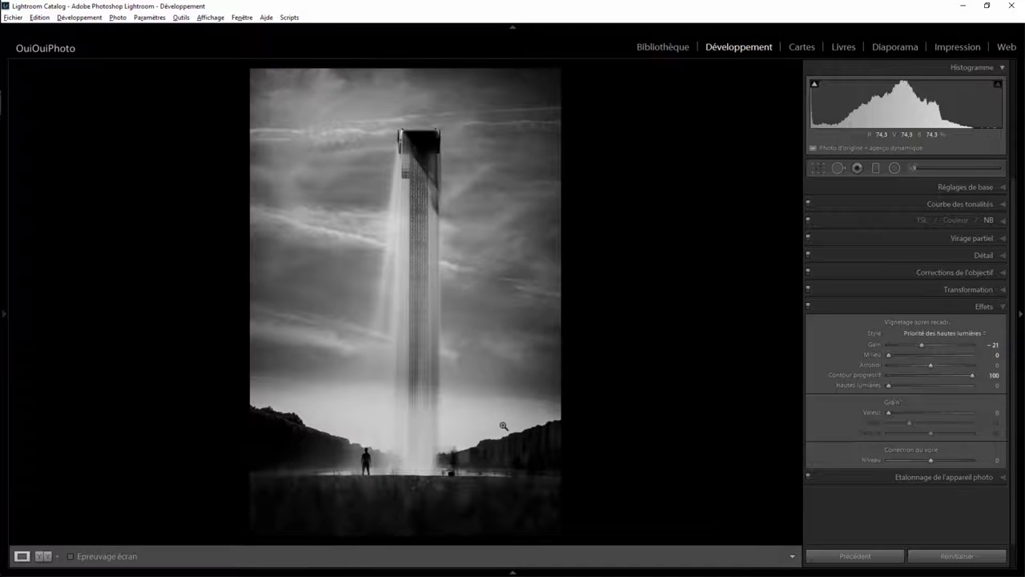
click(895, 168)
drag(482, 401, 580, 440)
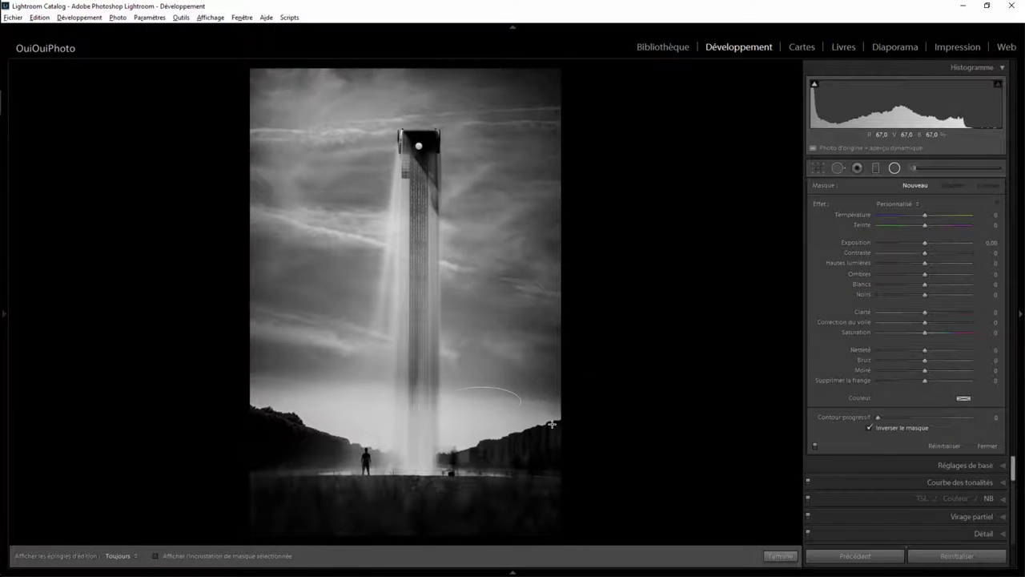
drag(542, 373, 526, 359)
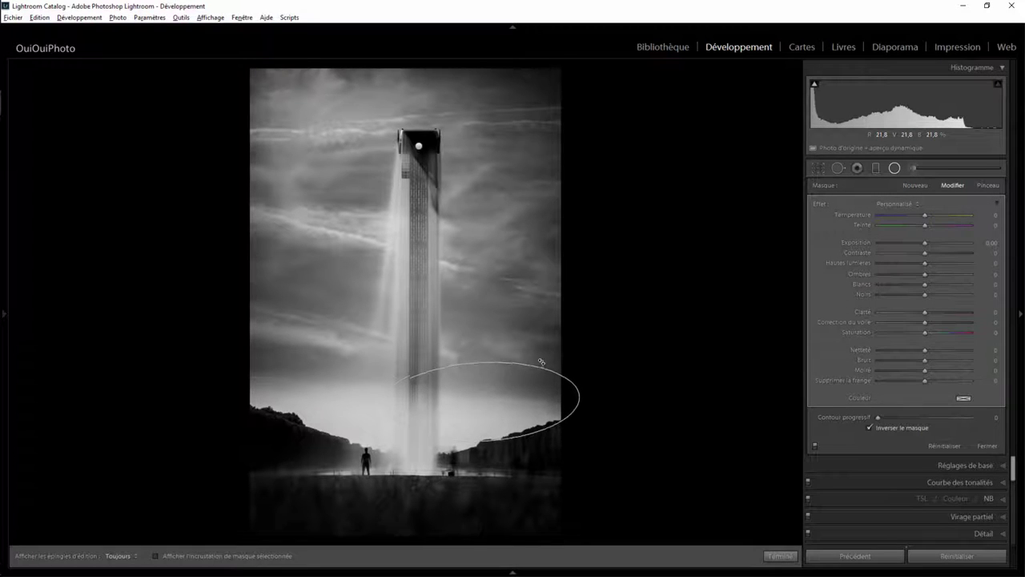
drag(485, 417, 484, 419)
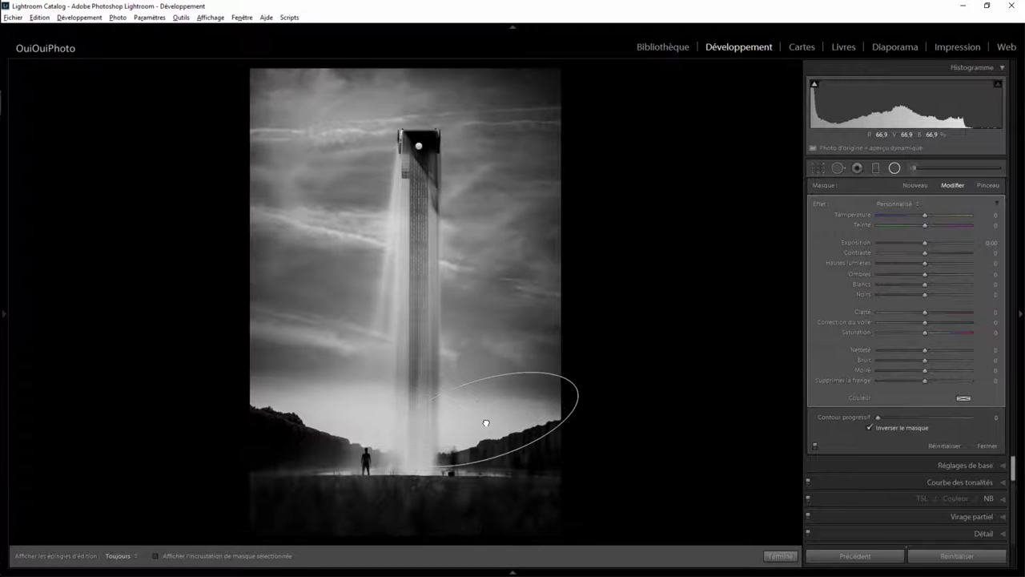
drag(925, 263, 869, 265)
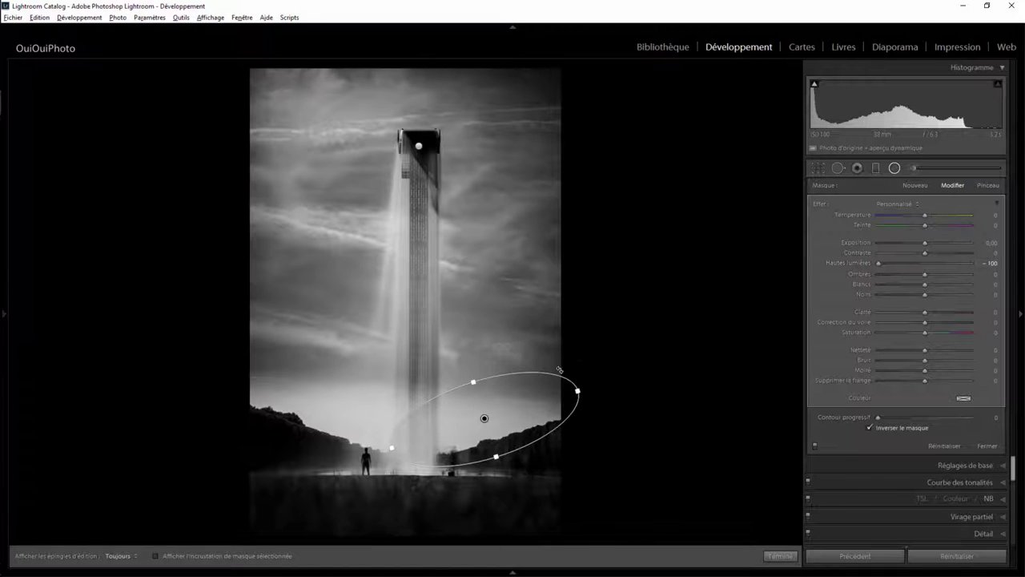
drag(560, 370, 550, 381)
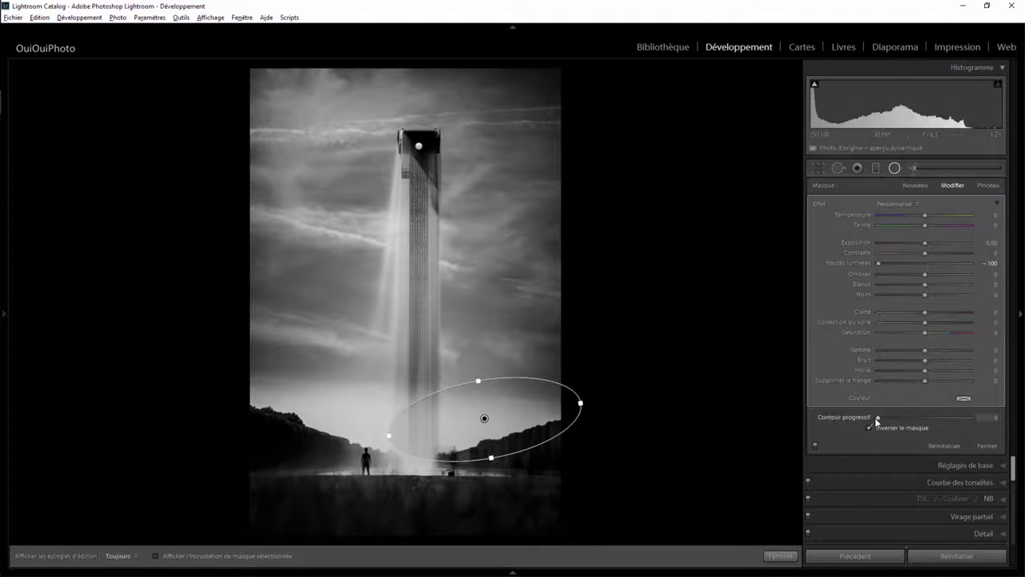
drag(876, 418, 921, 418)
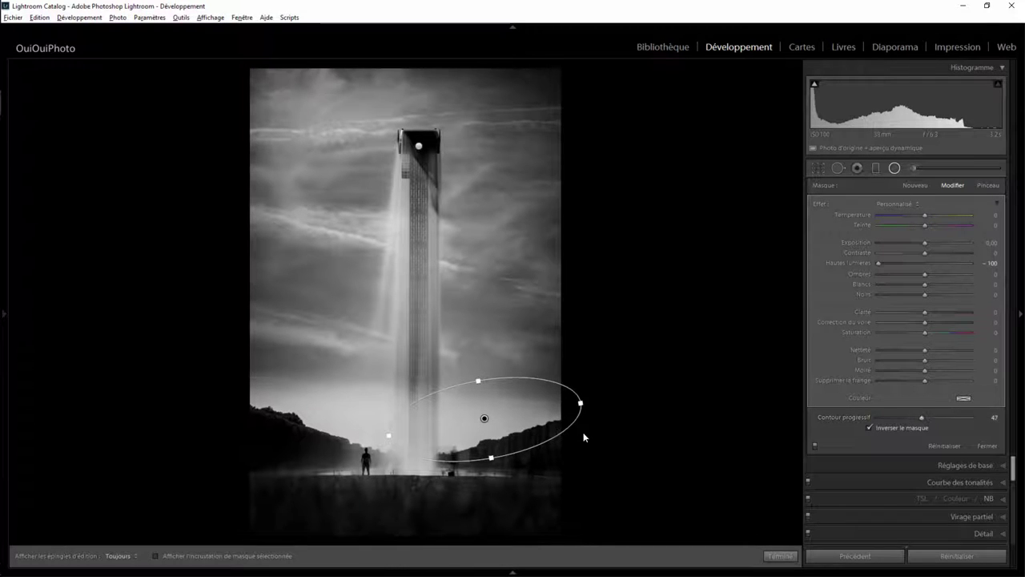
Step: Duplicate the shoreline radial filter and rotate the copy onto the left bank
right_click(484, 418)
click(491, 422)
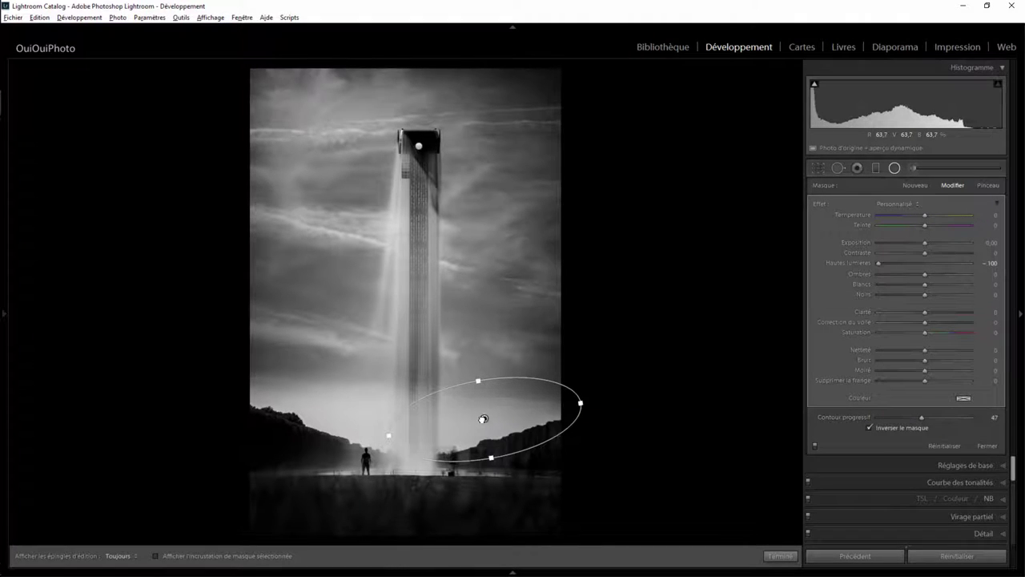
drag(484, 418, 314, 406)
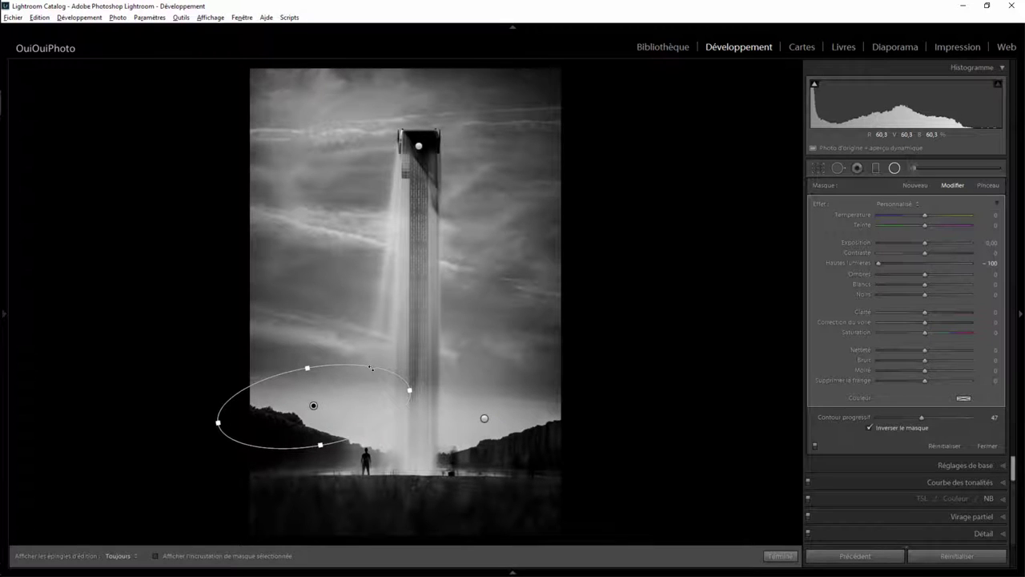
drag(370, 367, 374, 407)
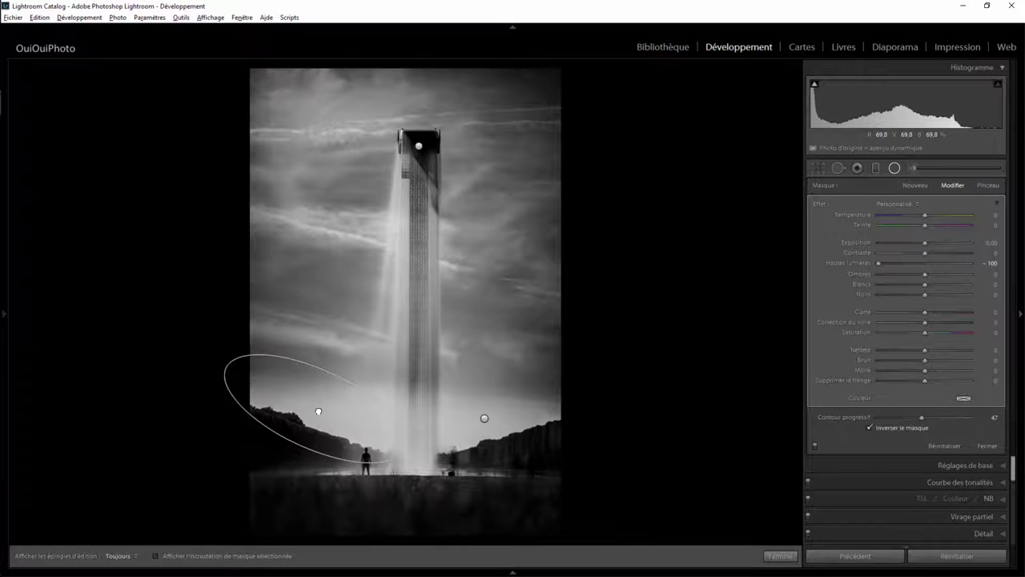
click(781, 555)
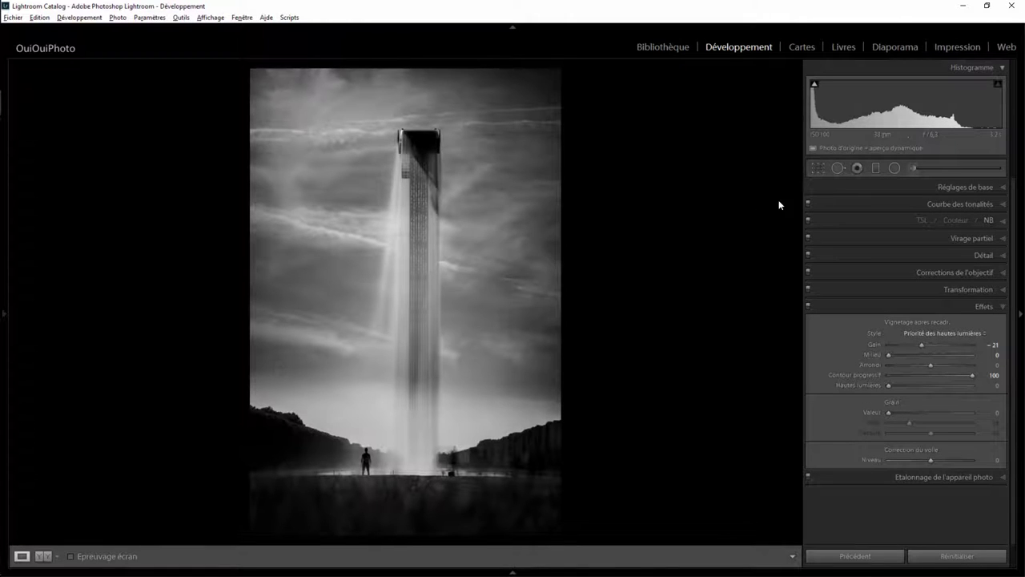
Step: Draw a tall radial filter on the sky right of the tower with contrast 31 and feather 38
click(895, 167)
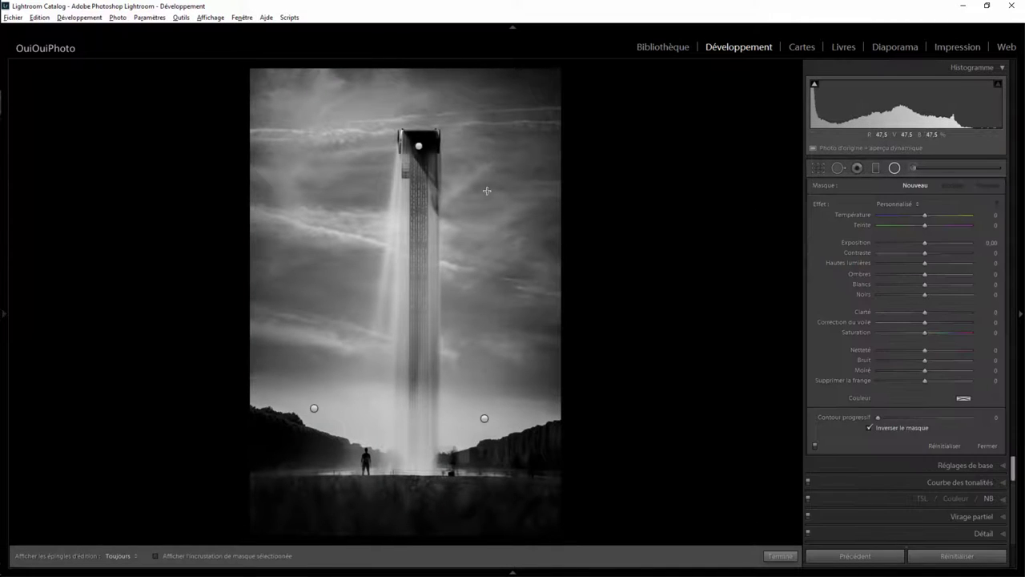
mouse_move(481, 186)
mouse_down()
mouse_move(560, 335)
mouse_move(582, 350)
mouse_up()
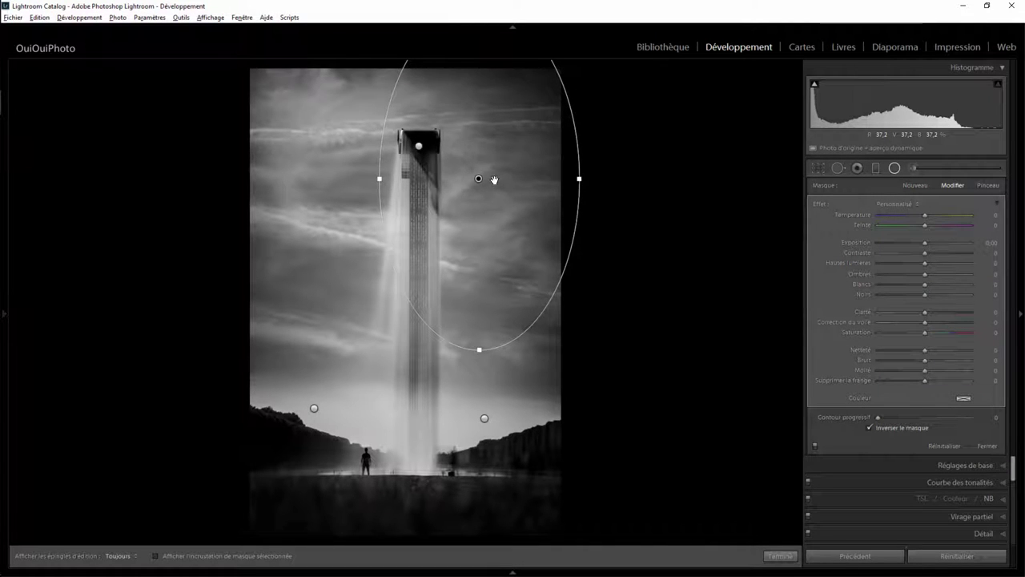
drag(495, 180, 507, 257)
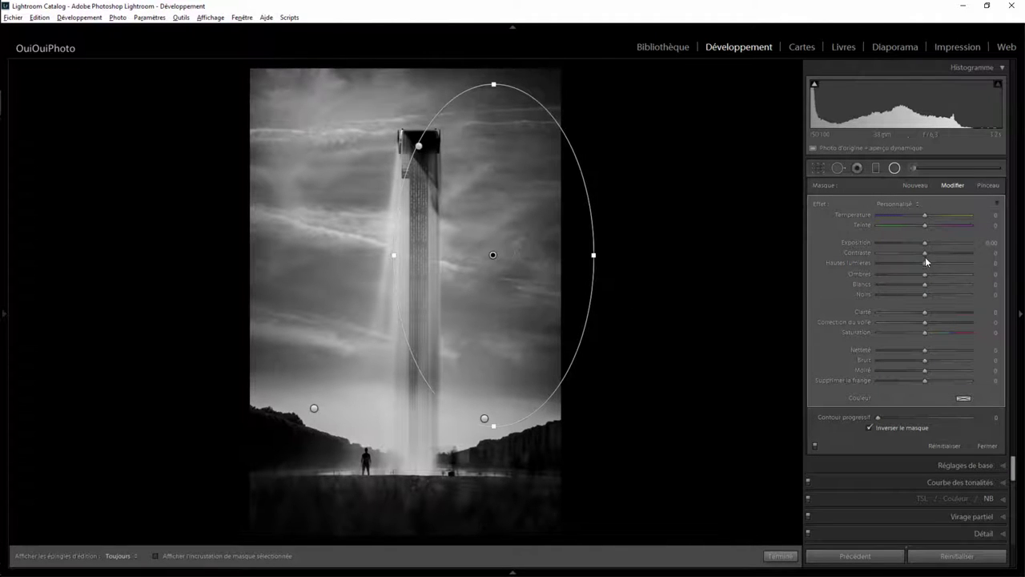
drag(943, 253, 938, 255)
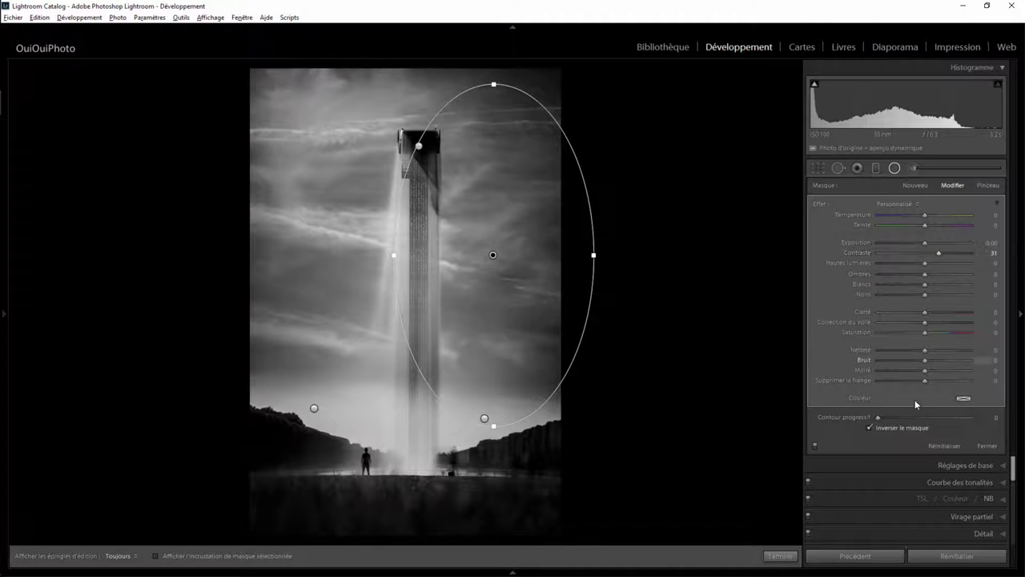
mouse_move(878, 420)
mouse_down()
mouse_move(910, 420)
mouse_move(878, 418)
mouse_up()
Step: Duplicate the sky radial filter and move the copy over the left sky
right_click(492, 255)
click(522, 266)
drag(493, 255, 298, 224)
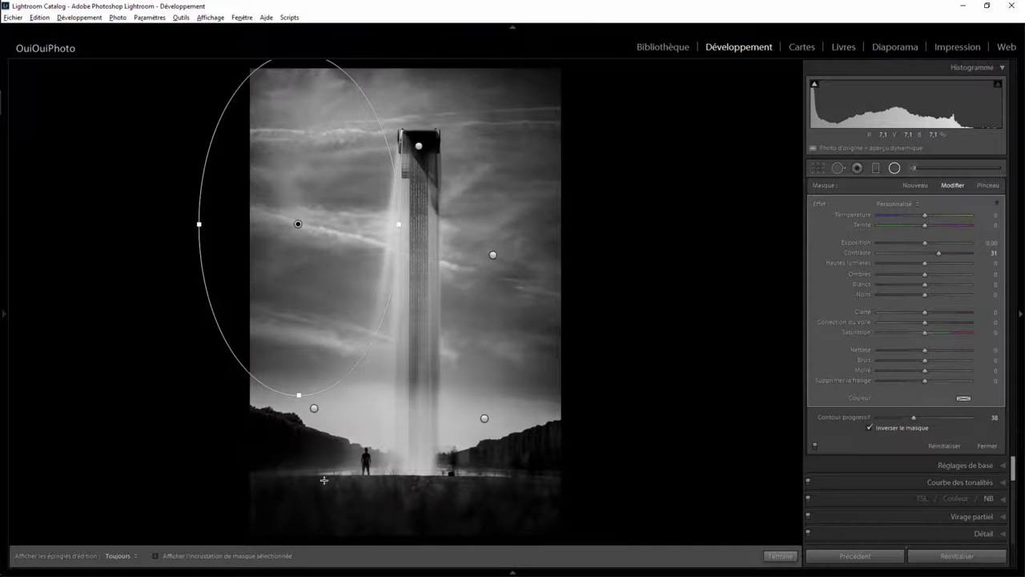
click(780, 555)
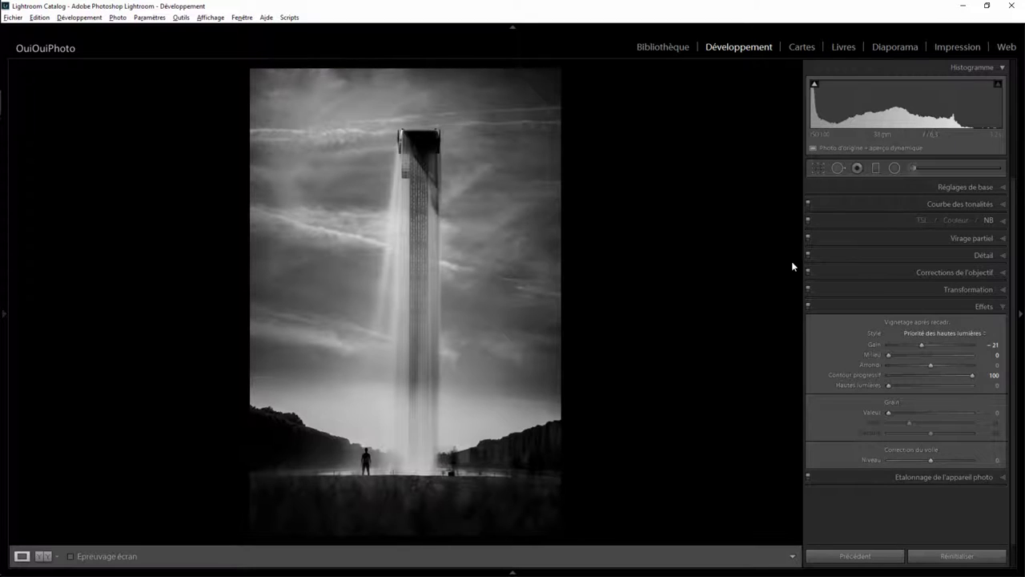
Step: Add a graduated filter over the bottom grass raising exposure to +1.13
click(874, 168)
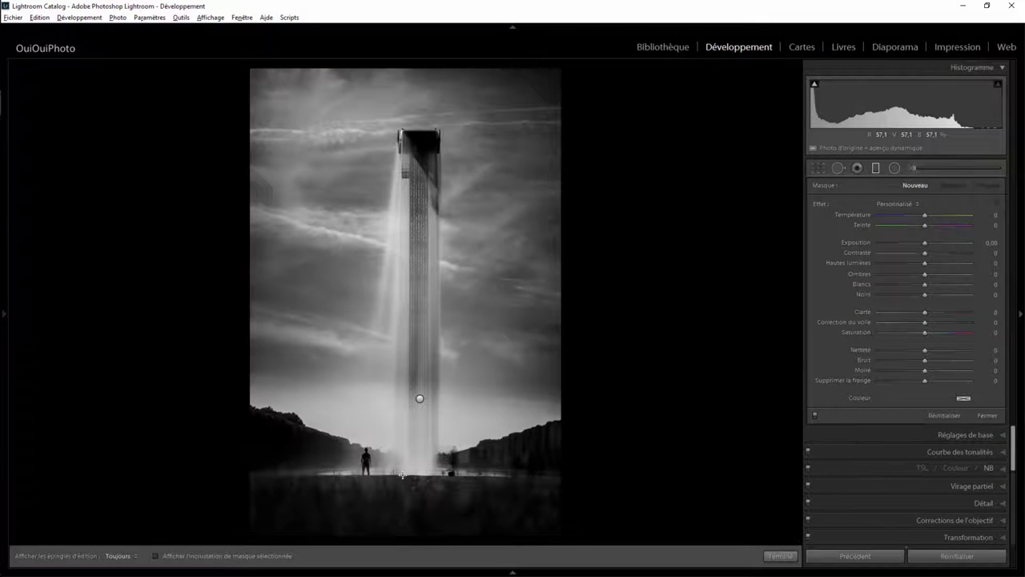
drag(402, 475, 402, 473)
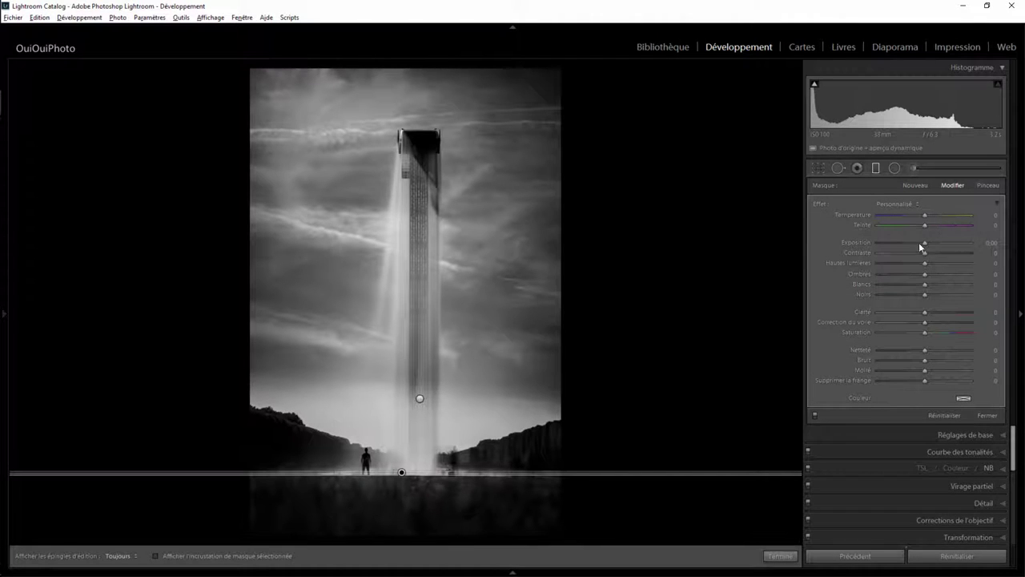
drag(925, 243, 941, 243)
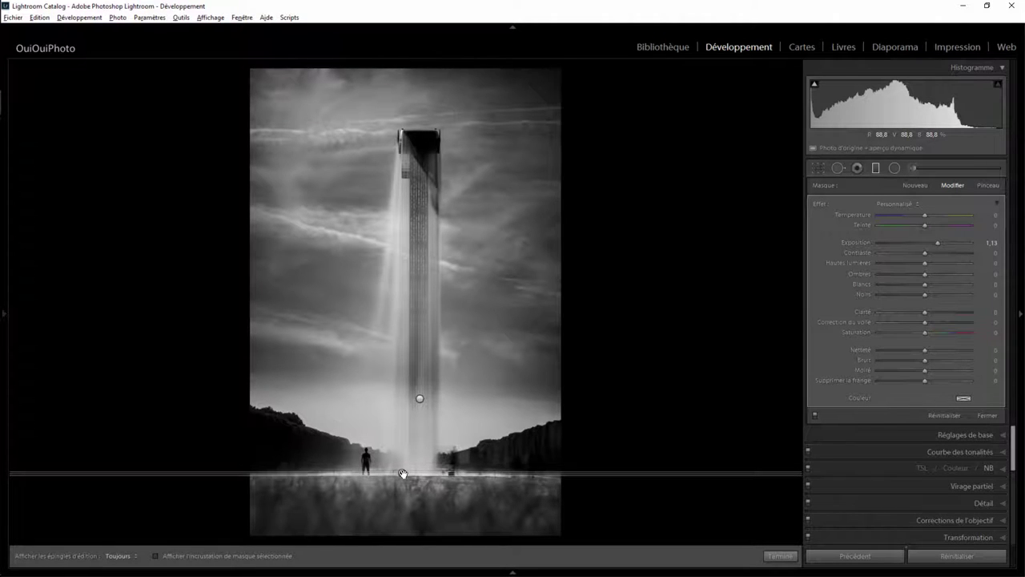
click(779, 556)
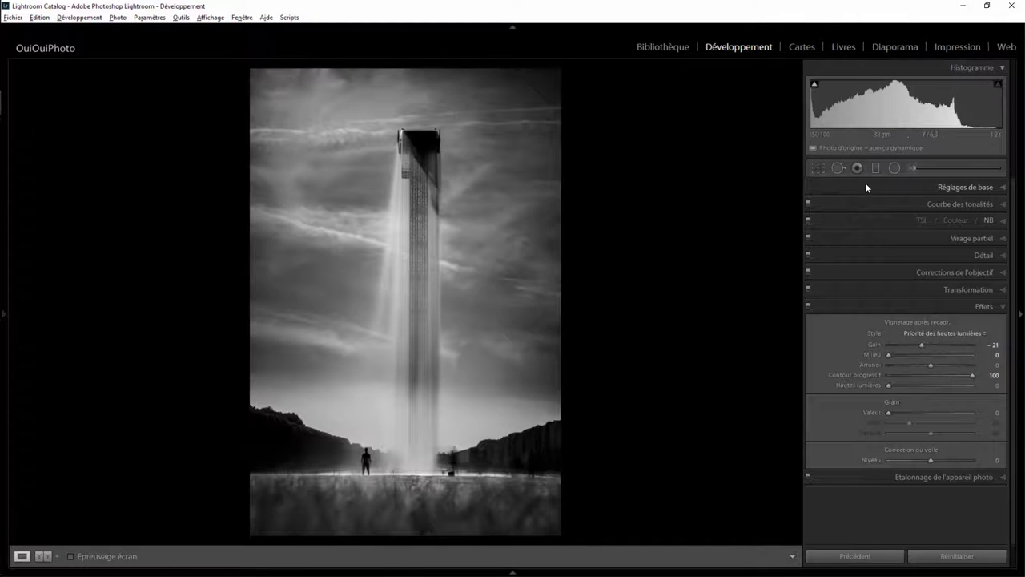
Step: Zoom in on the lower middle to locate the existing grass graduated filter
click(876, 168)
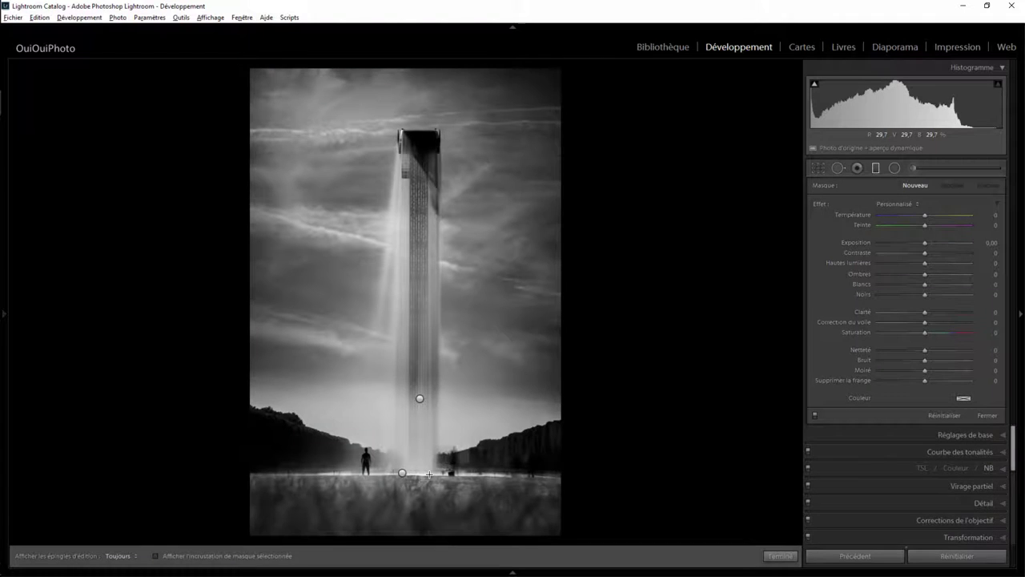
click(779, 556)
click(423, 469)
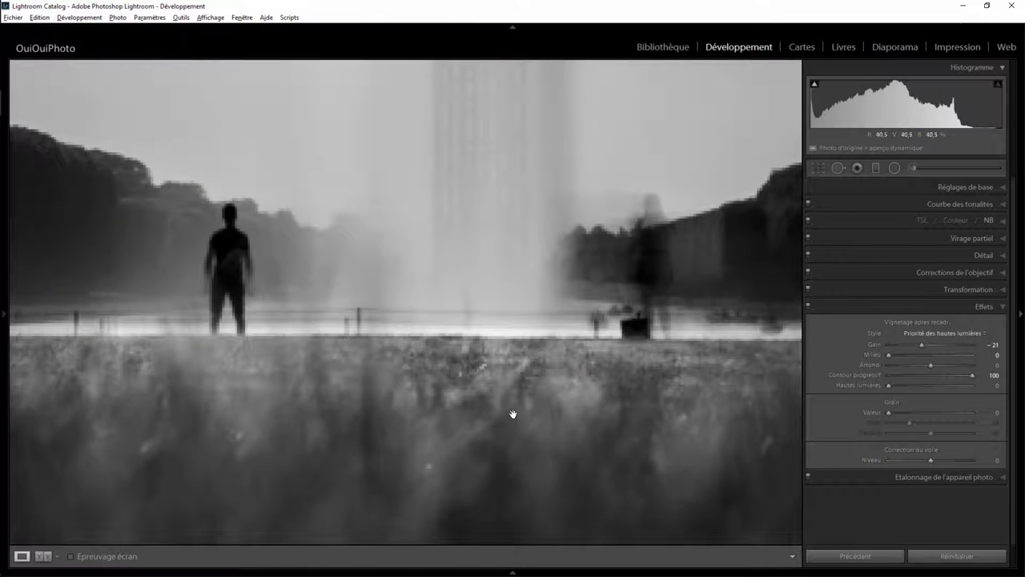
click(876, 167)
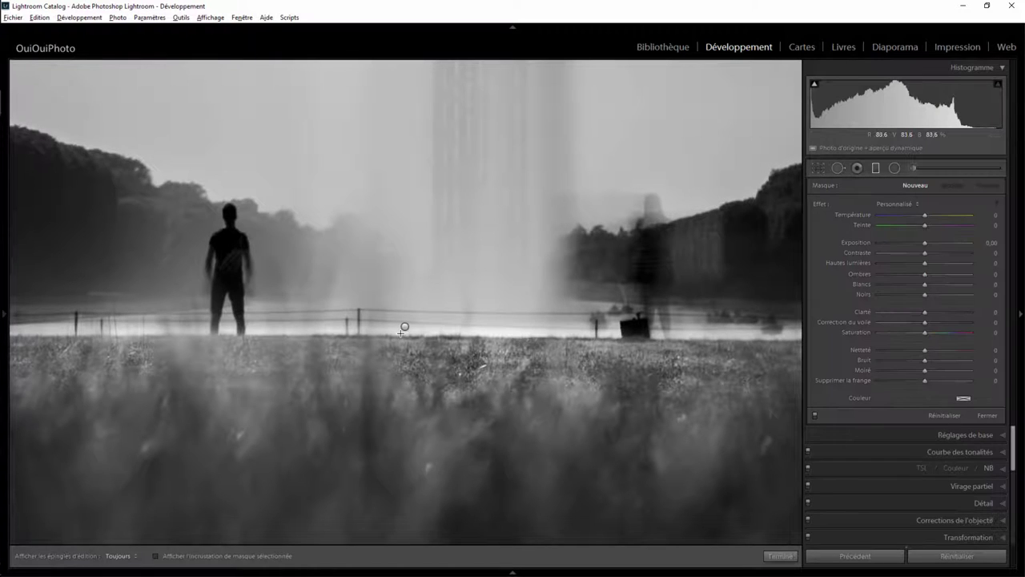
drag(406, 318, 406, 328)
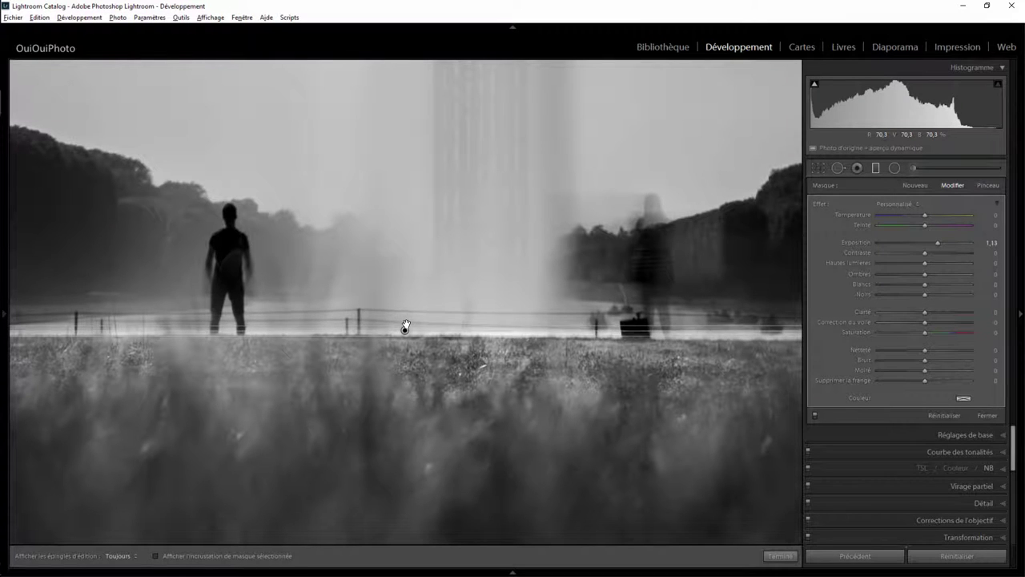
click(779, 555)
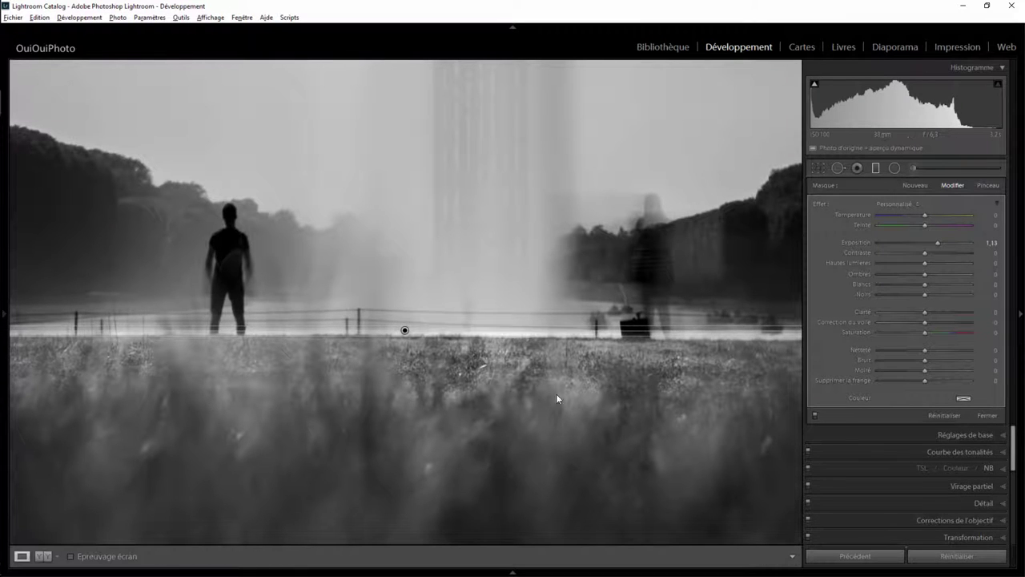
click(346, 272)
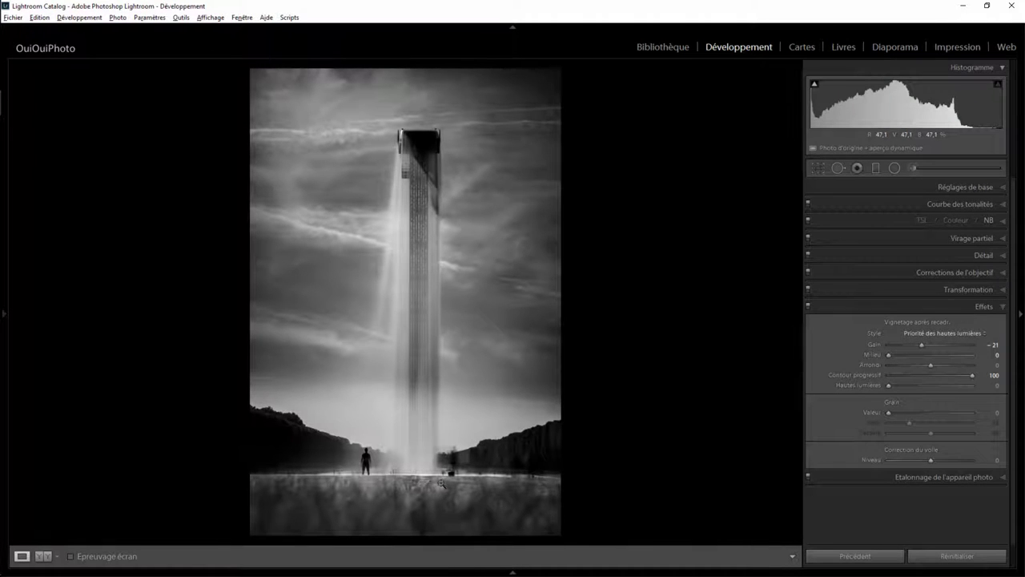
Step: Lift the grass graduated filter's shadows to +60 with clarity left at 0, then check the standing person
click(876, 169)
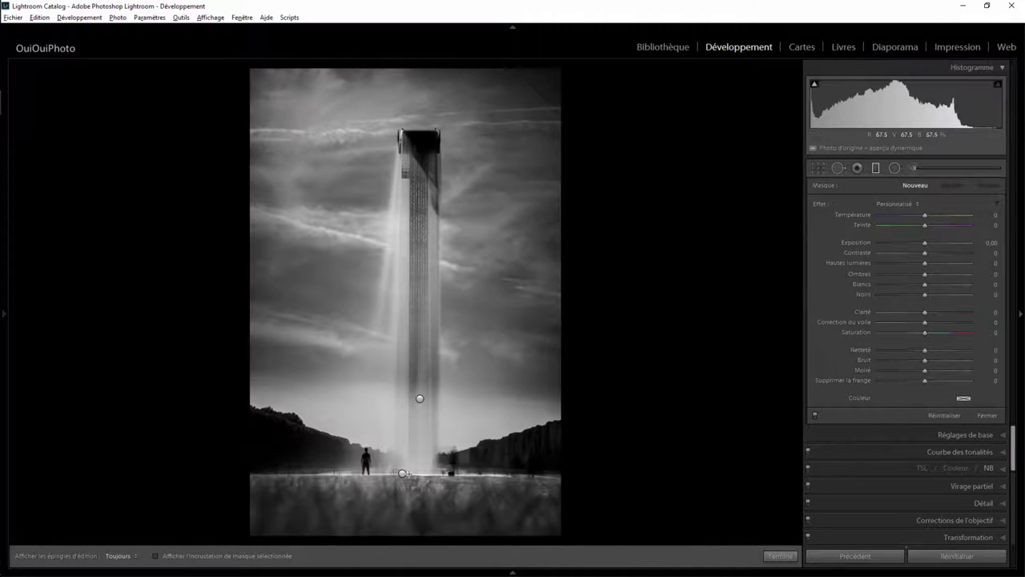
click(403, 473)
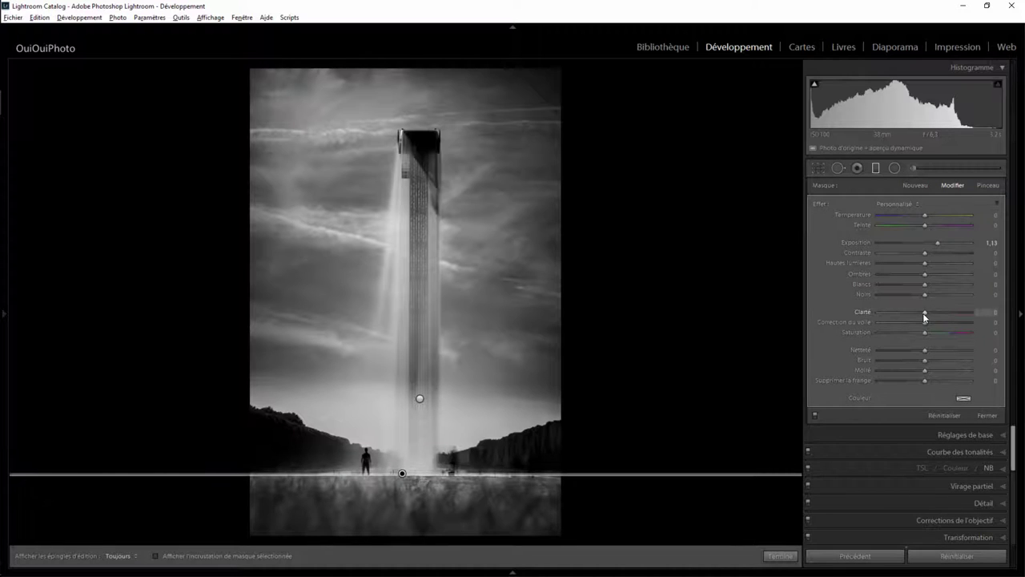
mouse_move(921, 312)
mouse_down()
mouse_move(896, 315)
mouse_move(918, 315)
mouse_up()
double_click(921, 312)
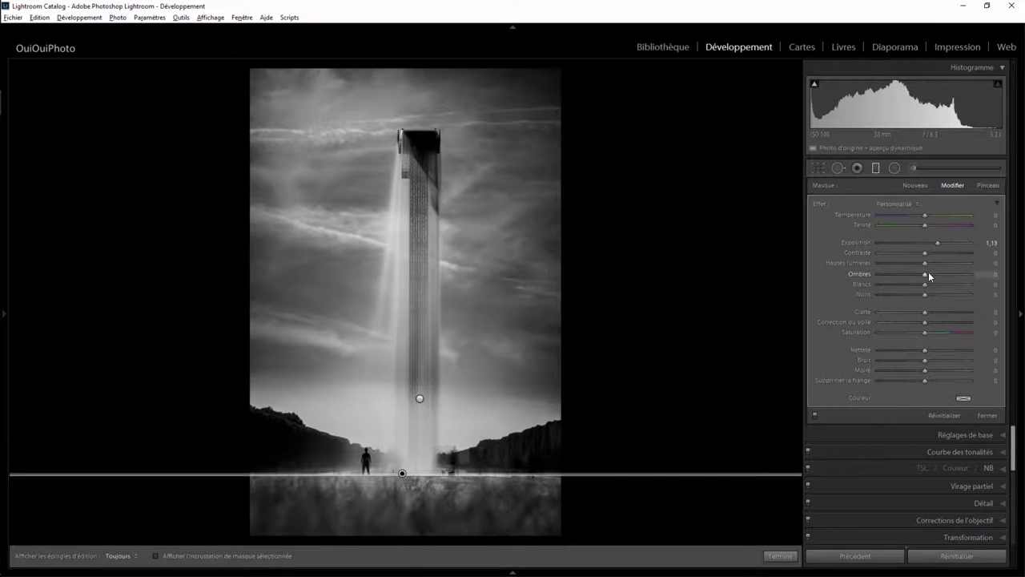
drag(926, 274, 953, 271)
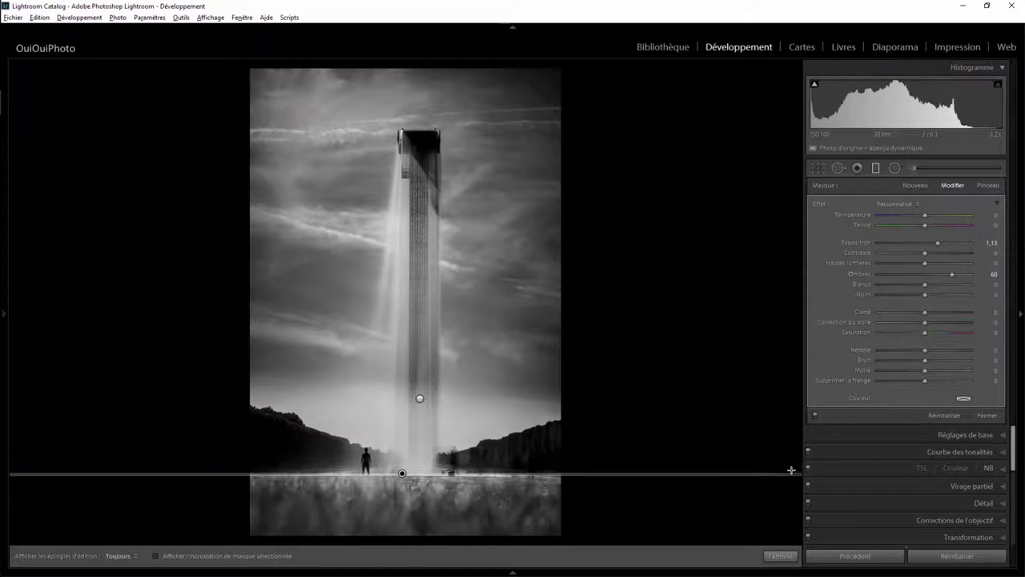
click(780, 555)
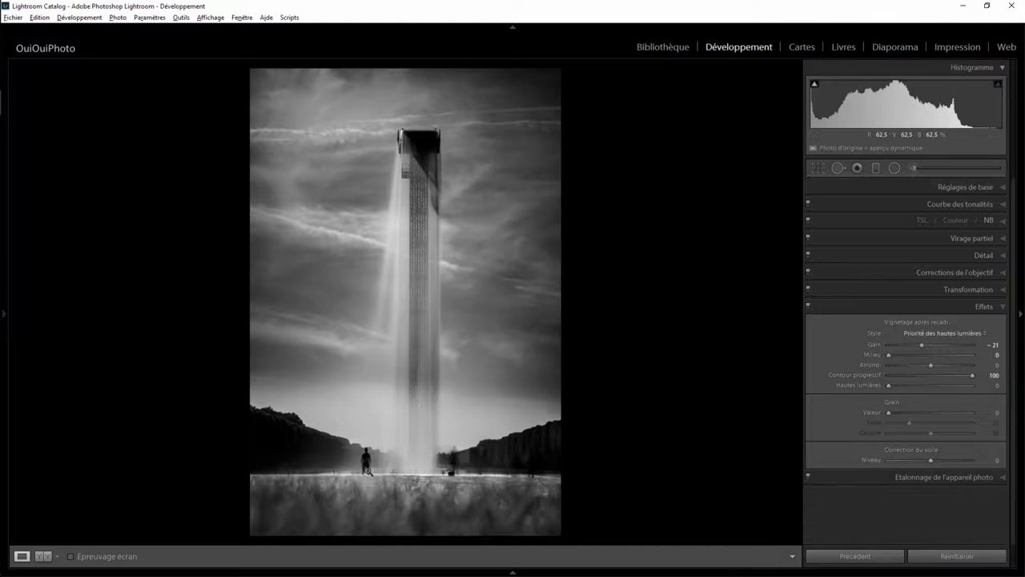
click(369, 469)
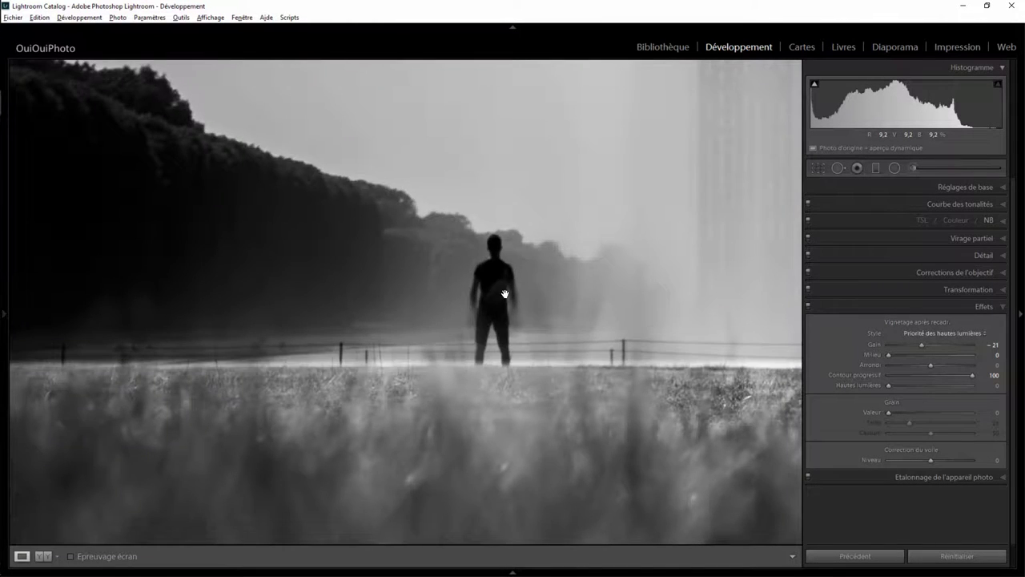
click(504, 294)
Step: Add a radial filter around the standing person with Highlights +83, Contrast +31 and Feather 46
click(894, 168)
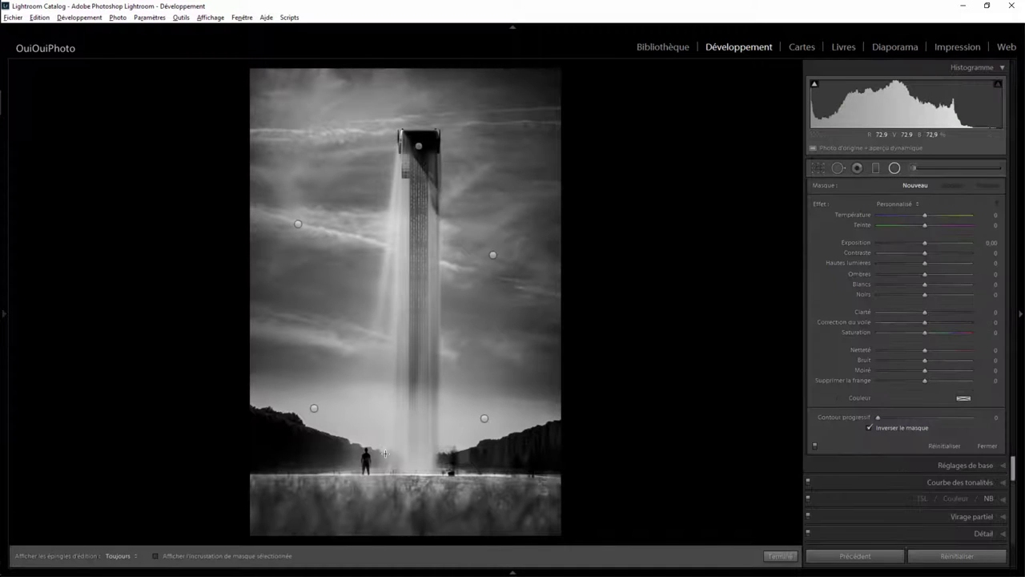
drag(362, 453, 427, 503)
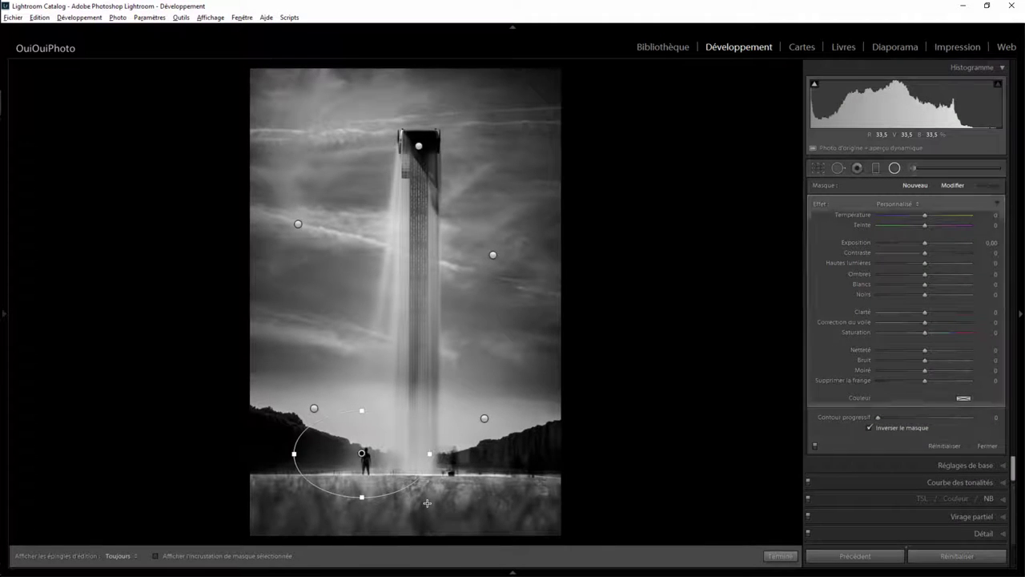
drag(362, 454, 363, 457)
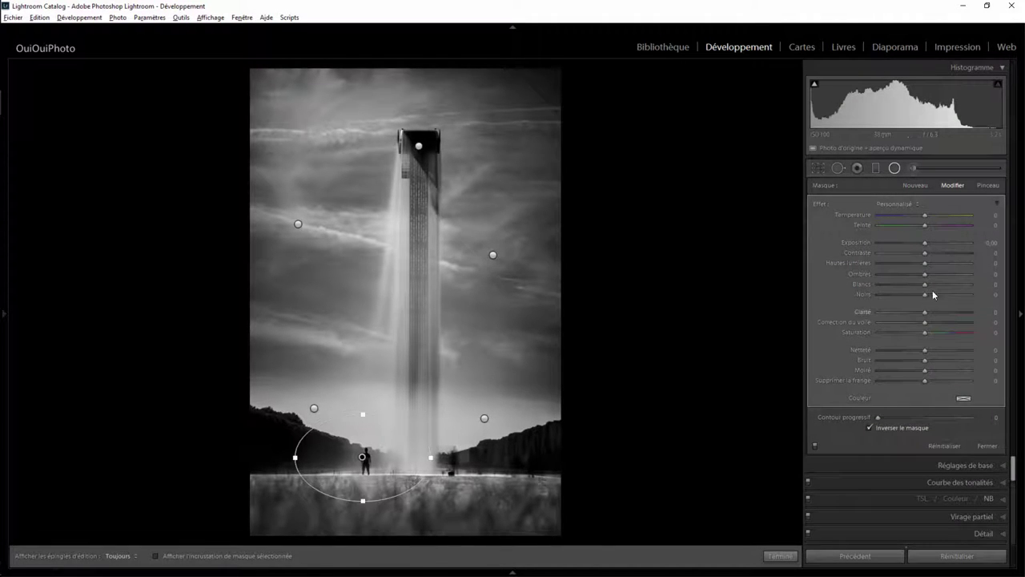
drag(924, 253, 963, 260)
double_click(936, 253)
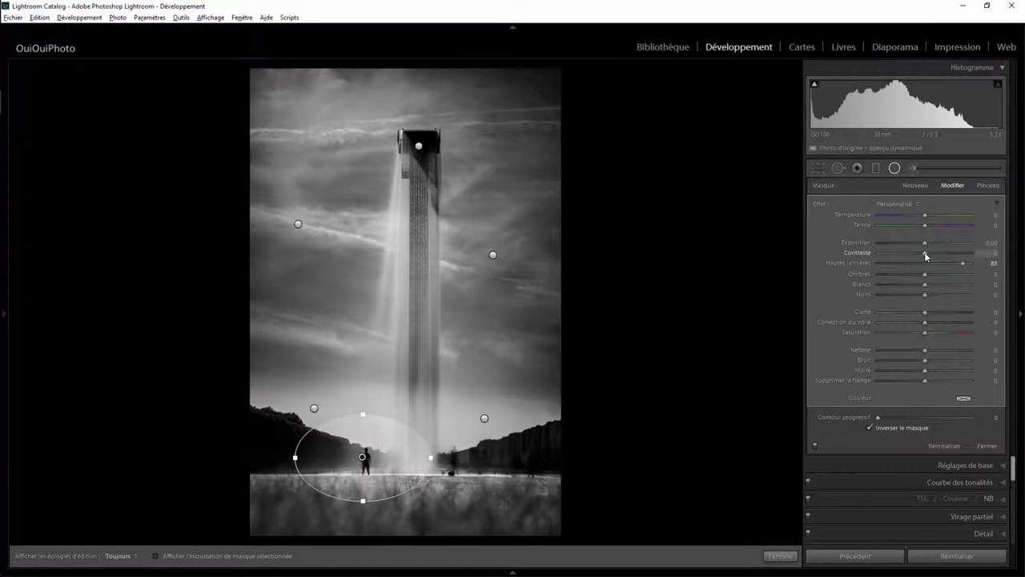
drag(924, 252, 944, 253)
drag(877, 416, 918, 417)
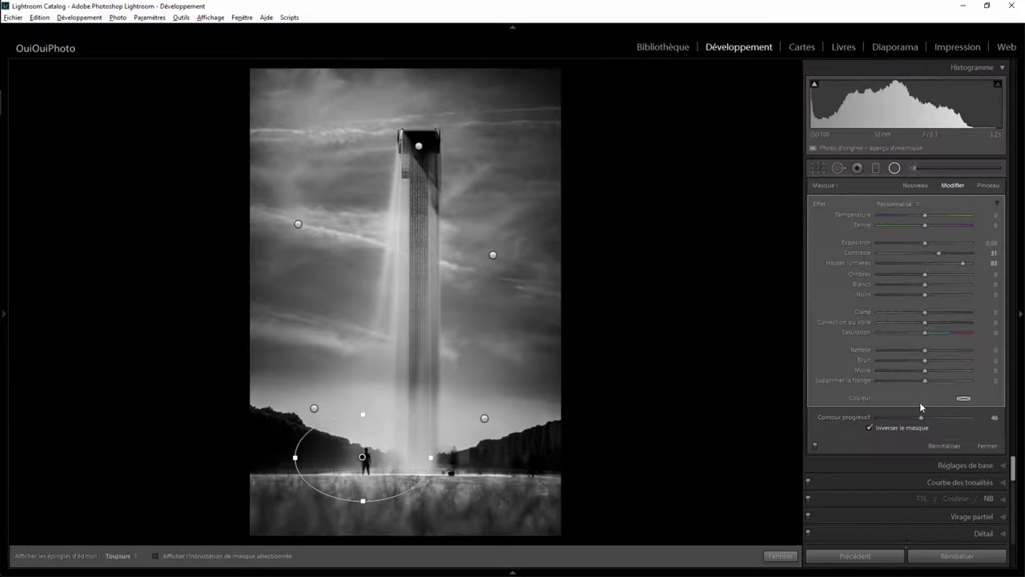
click(780, 556)
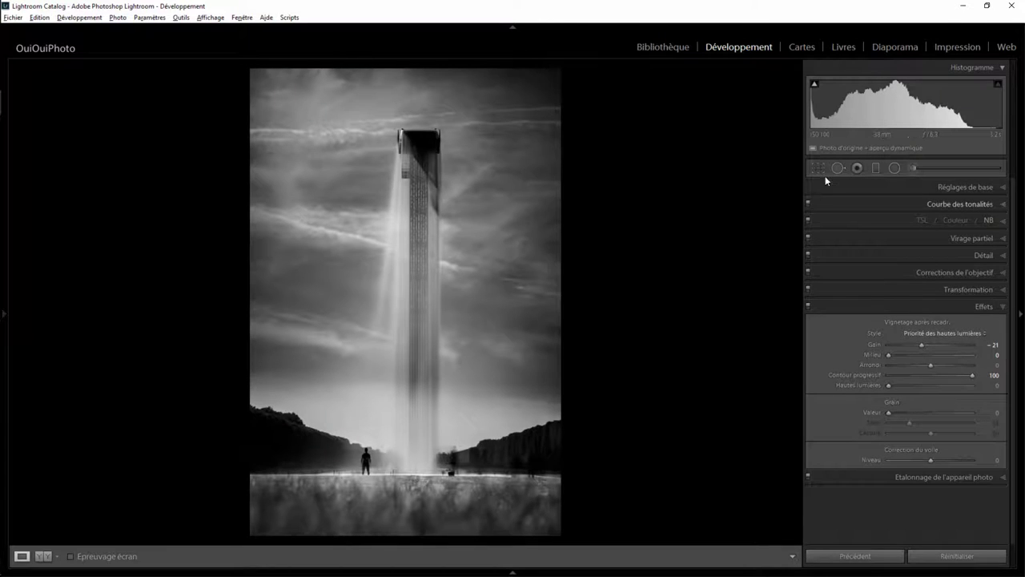
Step: Ease the highlight cut on the right and left radial filters and add clarity to the left one
click(895, 168)
click(485, 418)
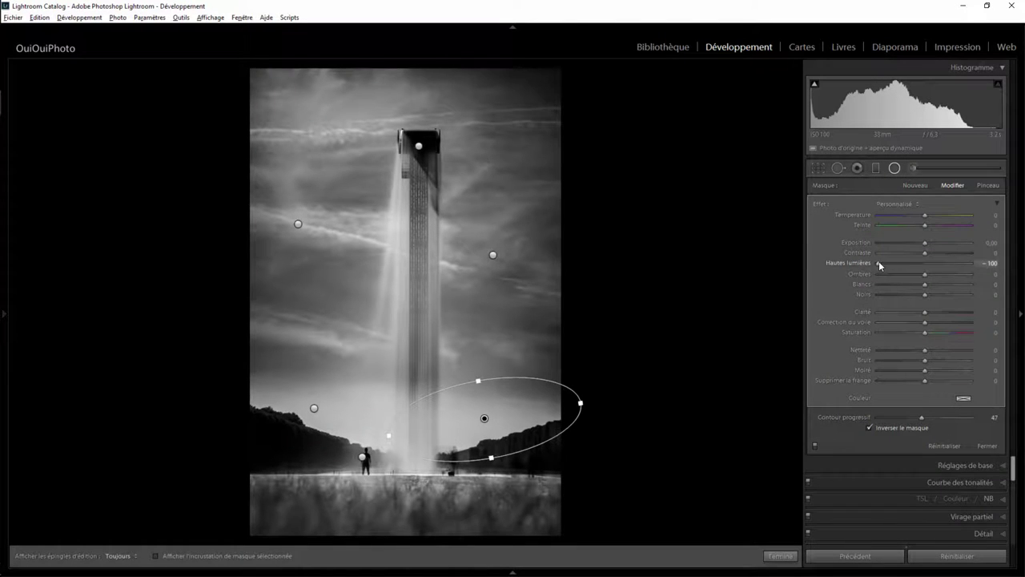
mouse_move(906, 262)
mouse_down()
mouse_move(921, 261)
mouse_move(884, 261)
mouse_move(972, 264)
mouse_move(901, 260)
mouse_up()
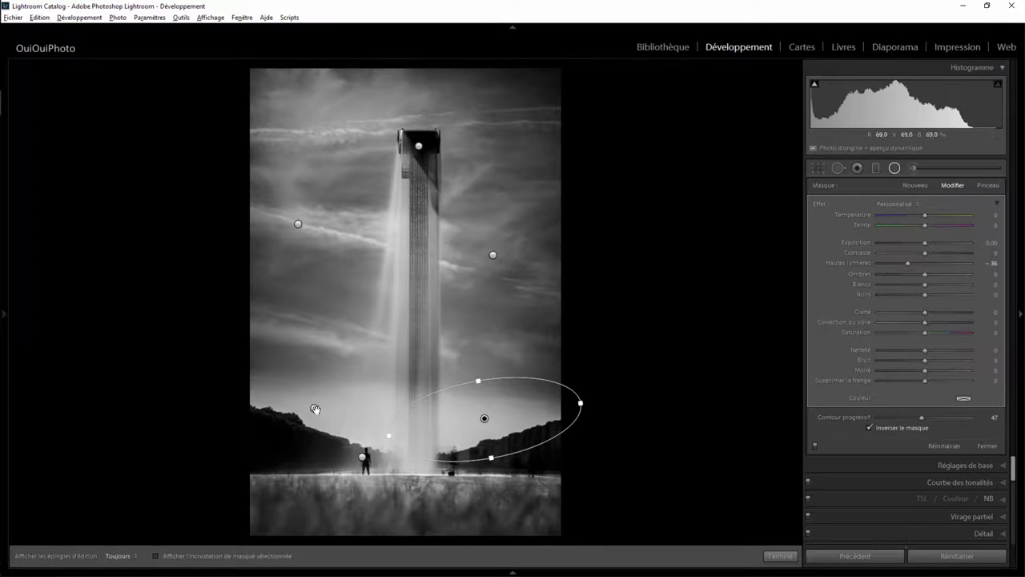
click(314, 408)
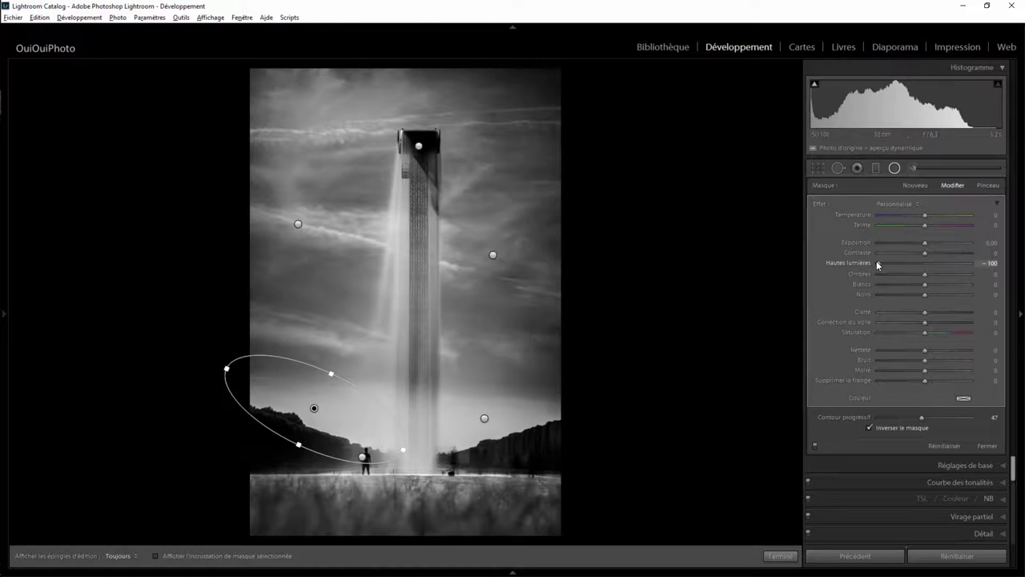
drag(877, 260, 918, 260)
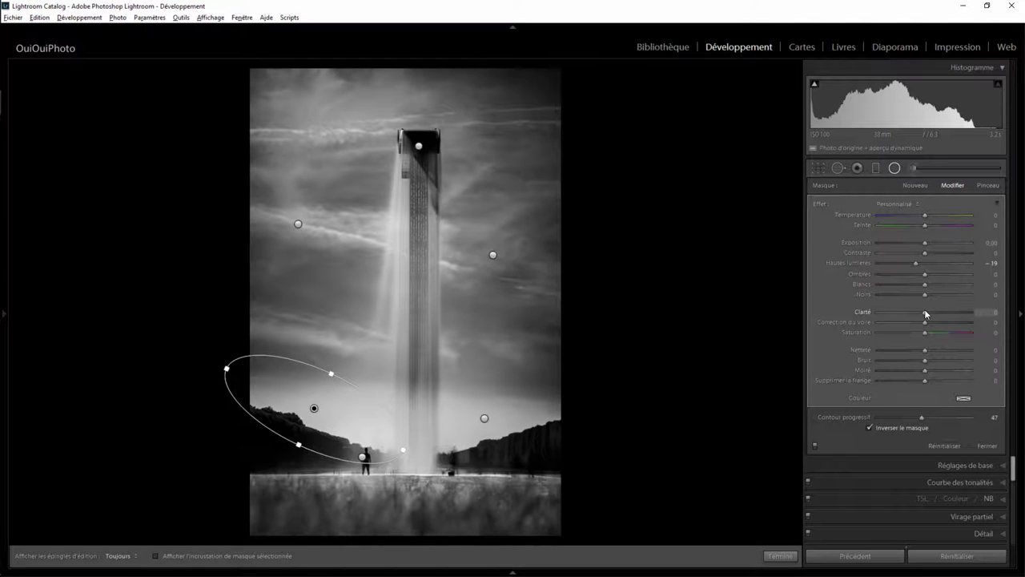
mouse_move(937, 309)
mouse_down()
mouse_move(962, 307)
mouse_move(914, 309)
mouse_move(925, 309)
mouse_up()
Step: Add clarity to the right radial filter and shift its ellipse slightly up and right
click(484, 417)
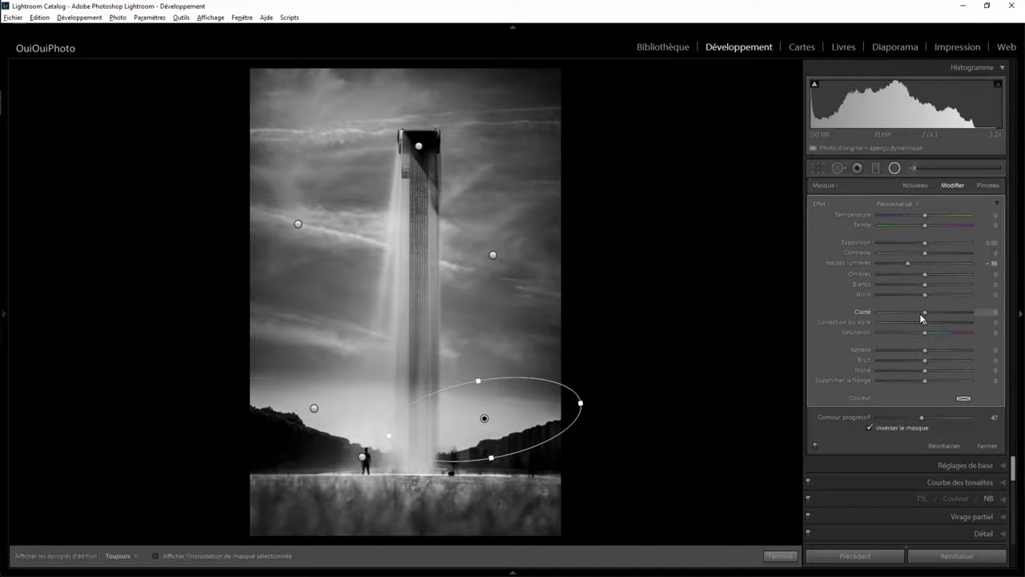
mouse_move(927, 312)
mouse_down()
mouse_move(944, 307)
mouse_move(933, 312)
mouse_up()
drag(485, 418, 490, 419)
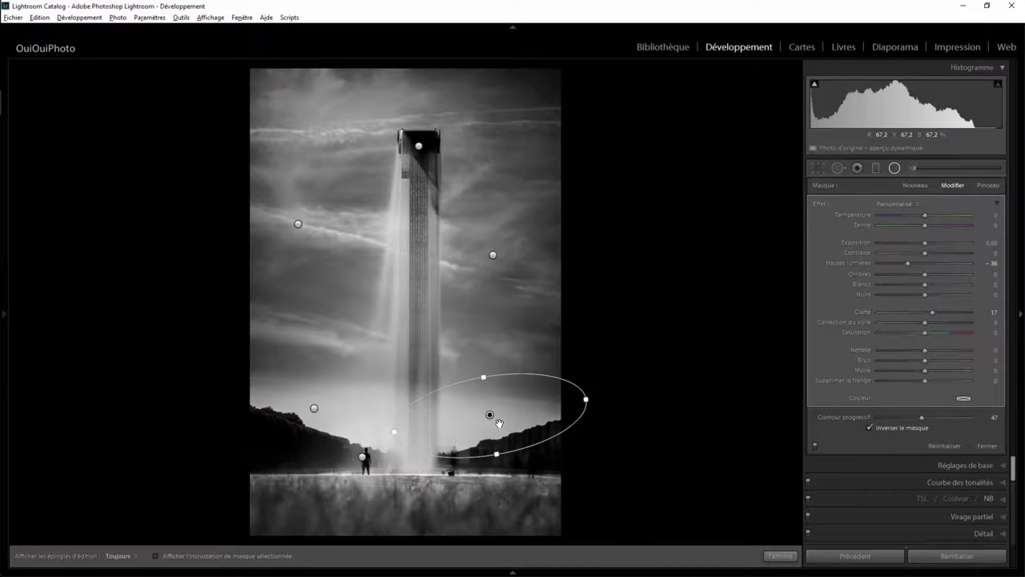
click(780, 555)
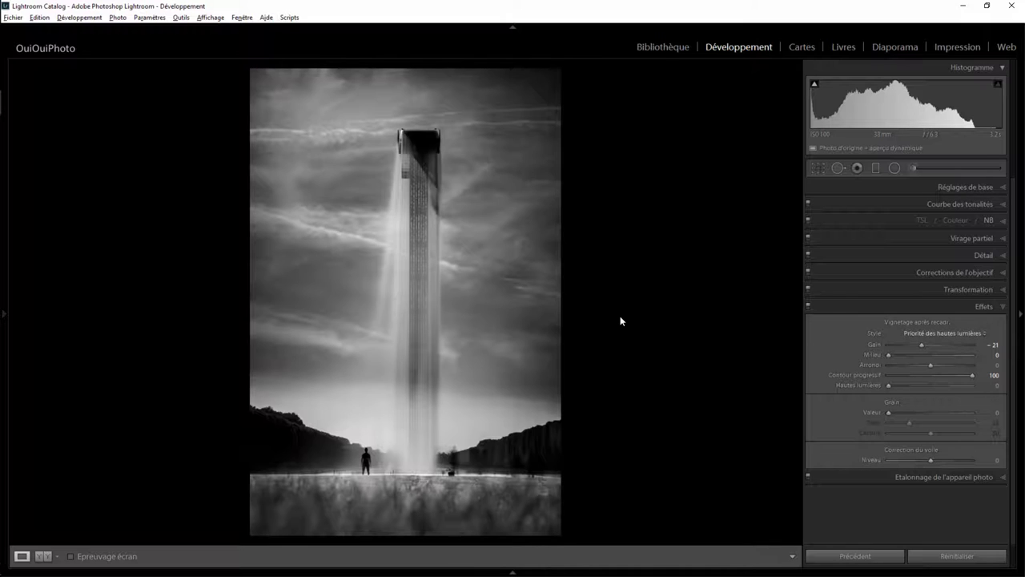
Step: Draw a wide radial filter over the lower scene with Shadows +47 and Blacks +10
click(895, 168)
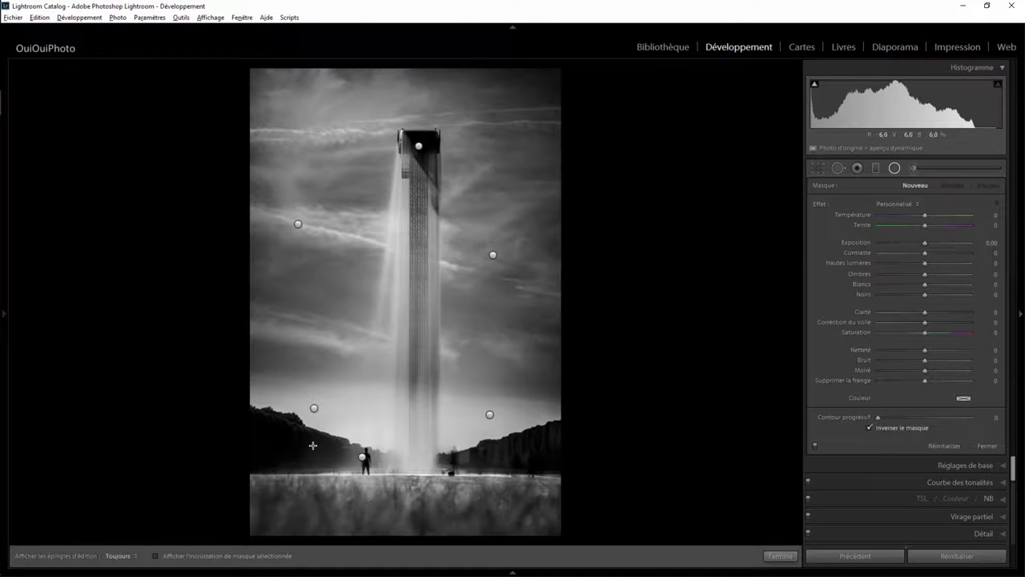
drag(305, 441, 543, 492)
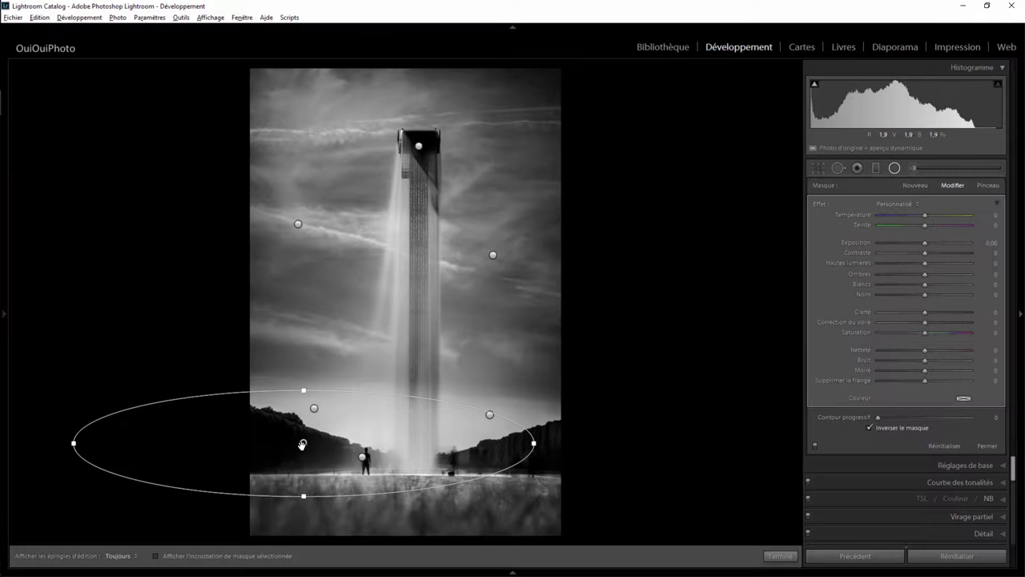
drag(314, 442, 396, 455)
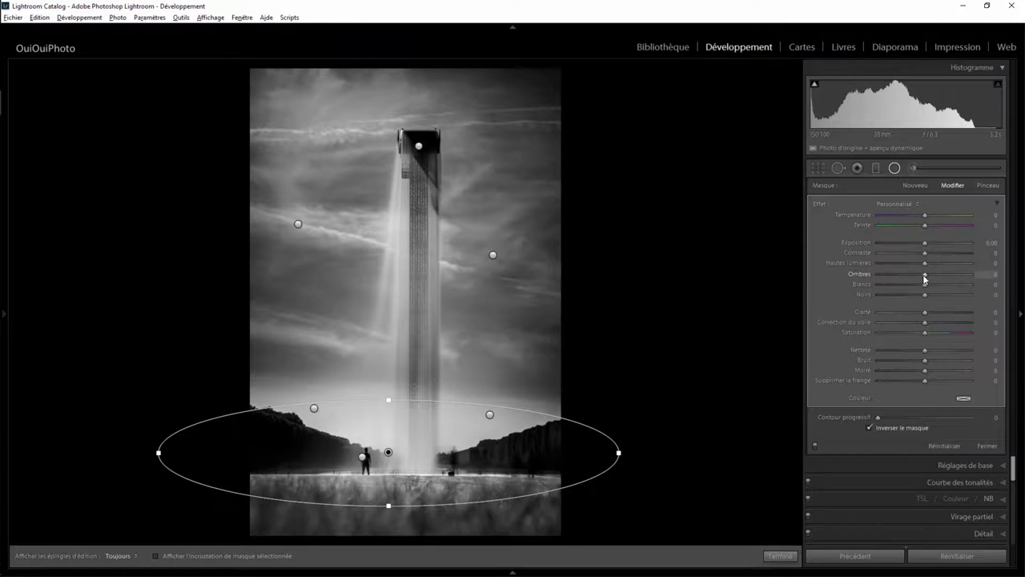
drag(925, 276, 944, 277)
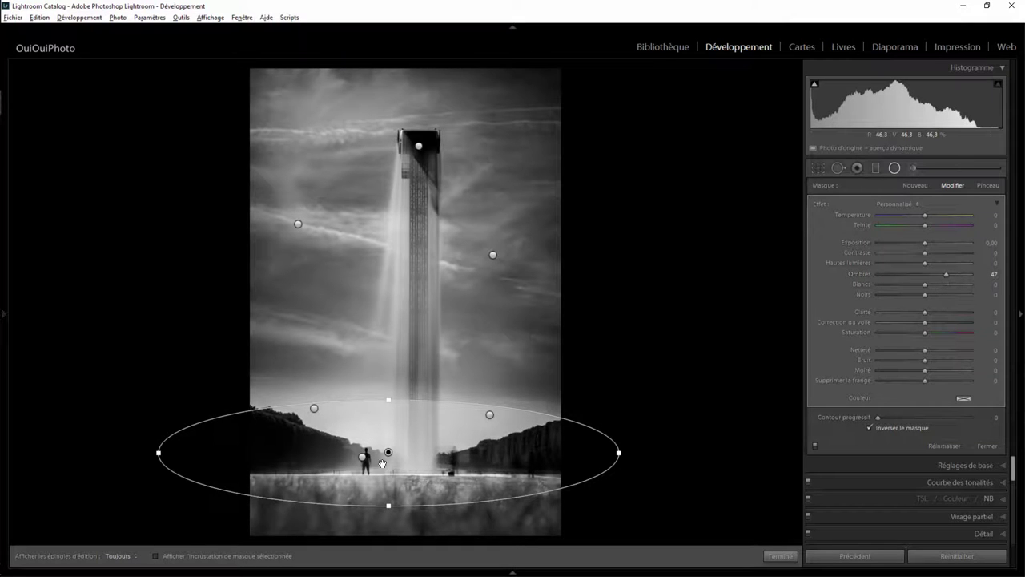
drag(926, 295, 934, 295)
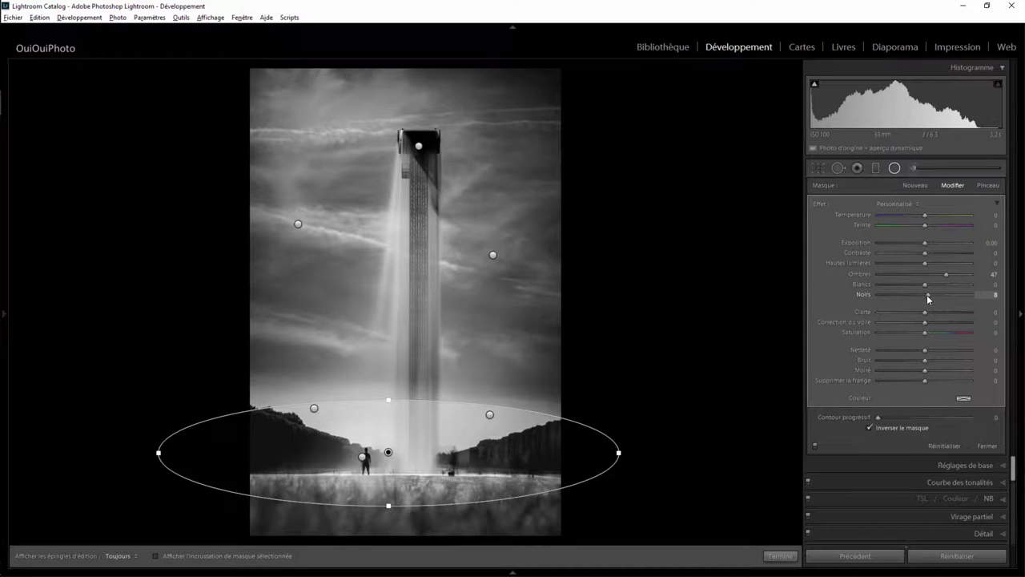
Step: Set the smaller filter around the man to Blacks -13, then review the wide filter
click(362, 456)
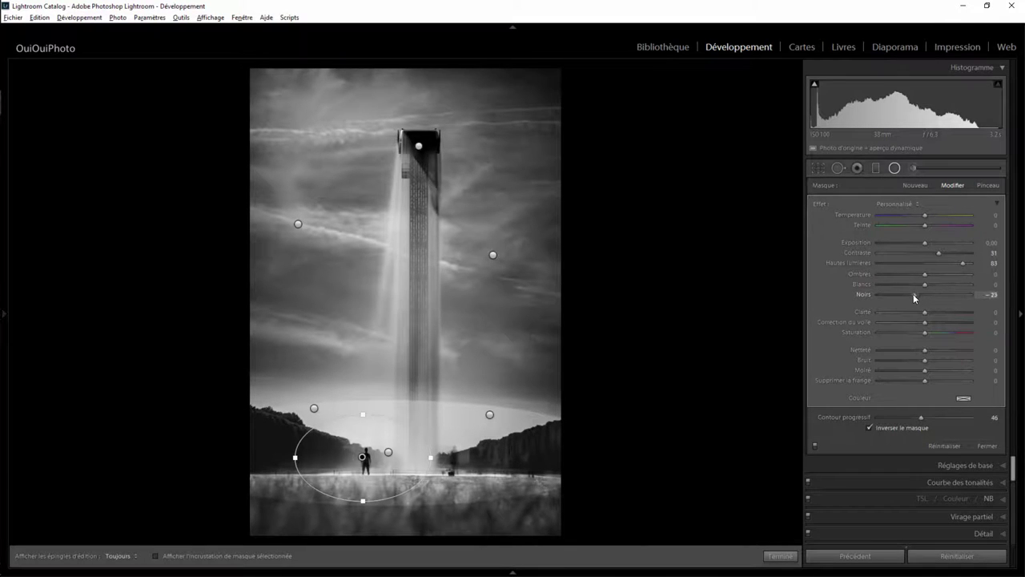
drag(913, 294, 918, 294)
click(780, 556)
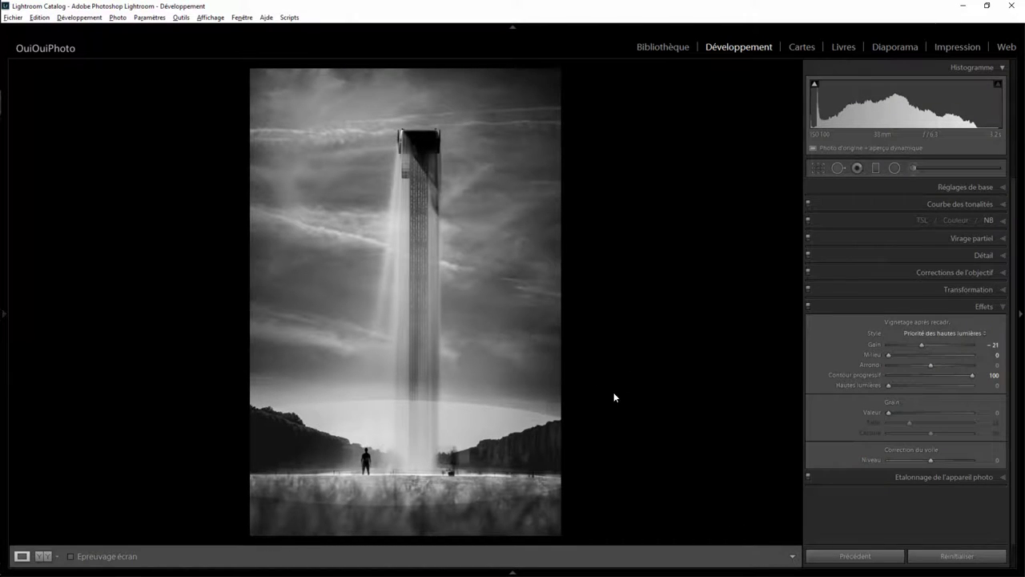
click(894, 169)
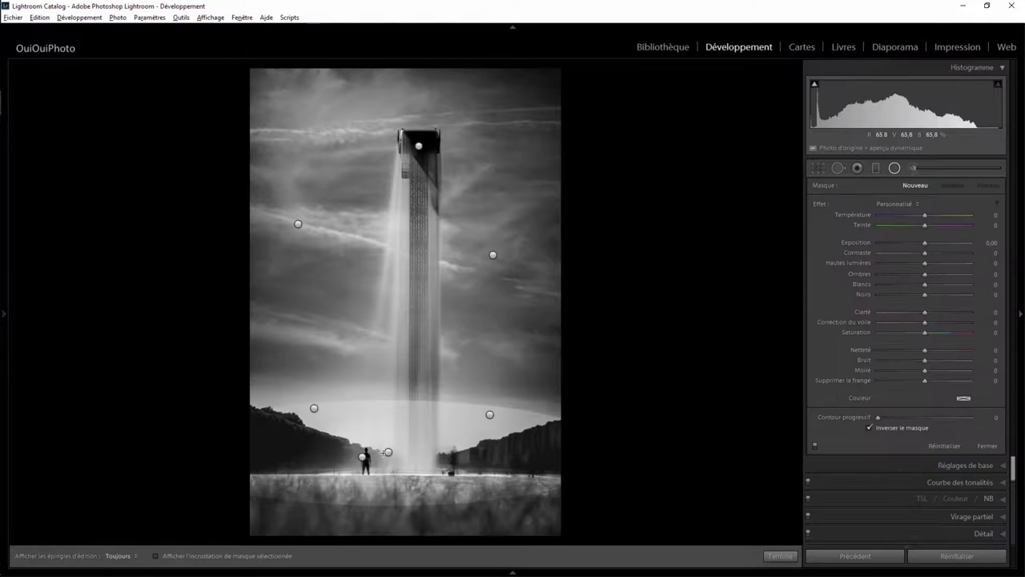
click(387, 452)
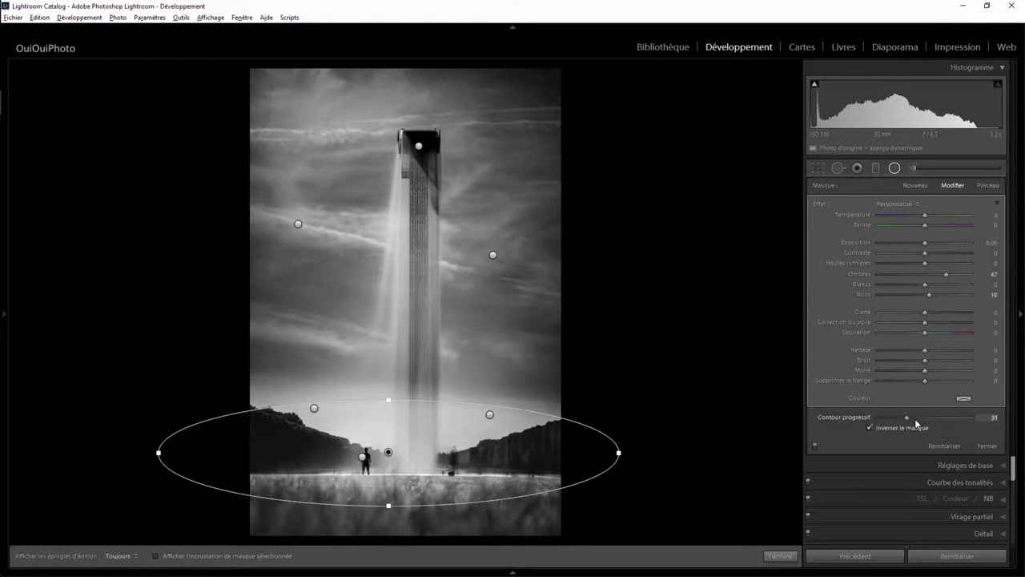
click(781, 555)
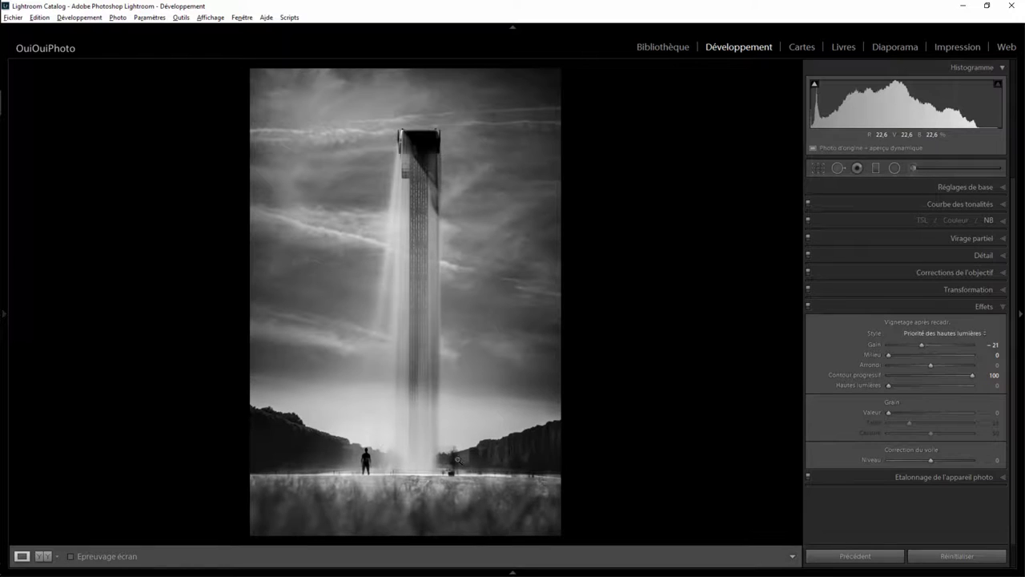
Step: Zoom into the lower-right field and heal spots on the field edge and dark hedge from cleaner sources
click(553, 472)
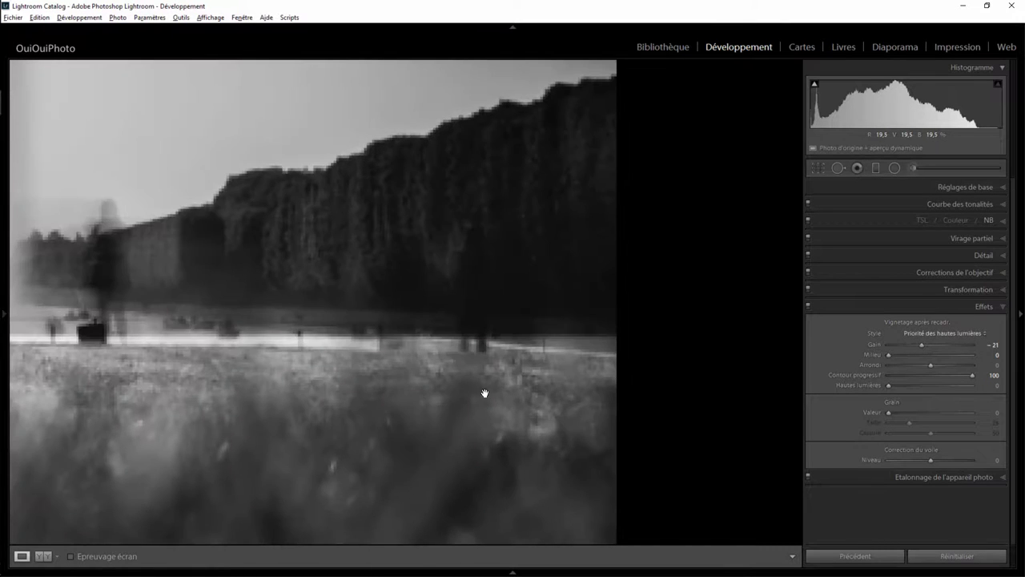
click(474, 308)
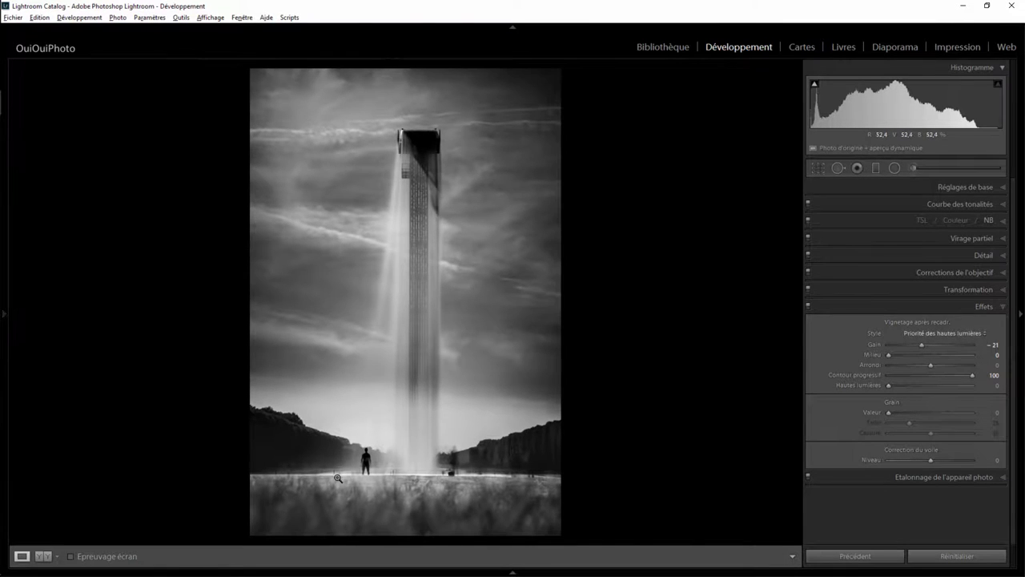
click(535, 477)
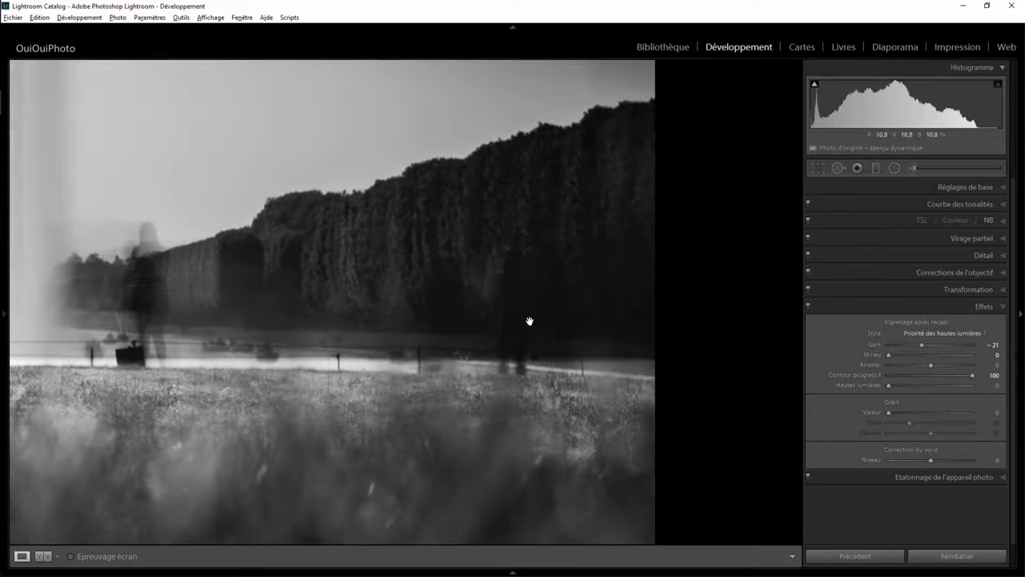
click(838, 168)
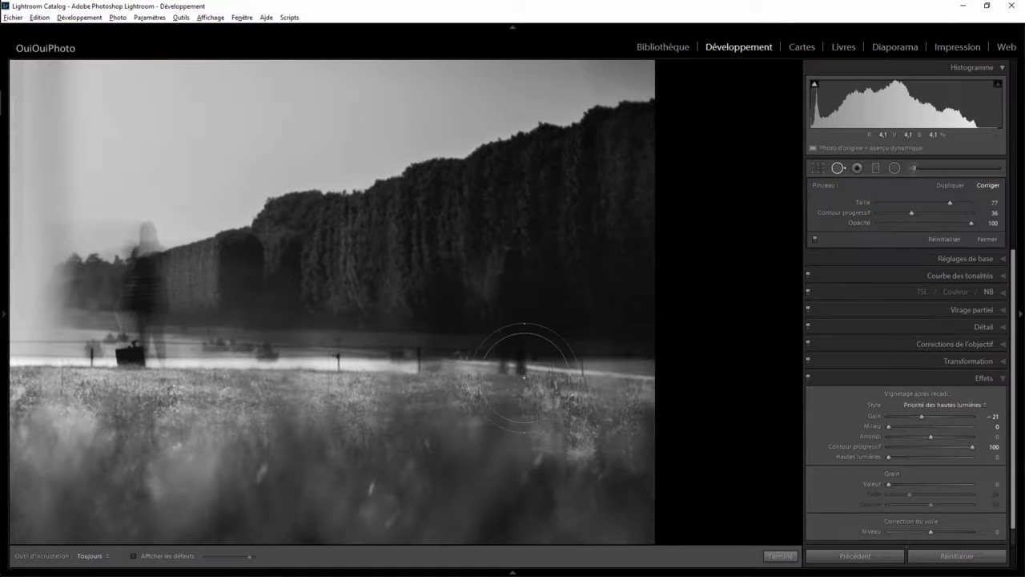
scroll(517, 368, down, 3)
click(513, 362)
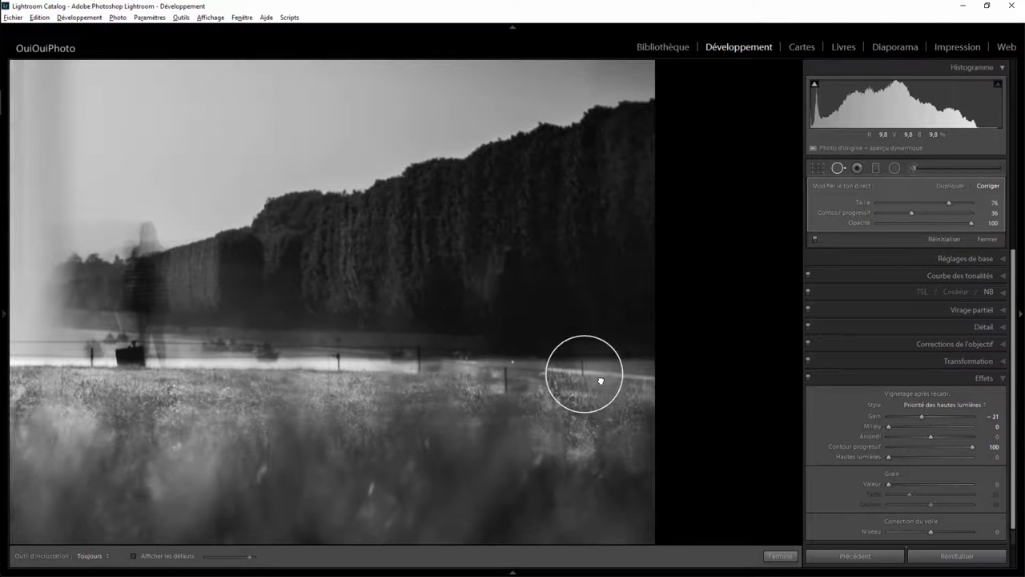
drag(600, 380, 614, 374)
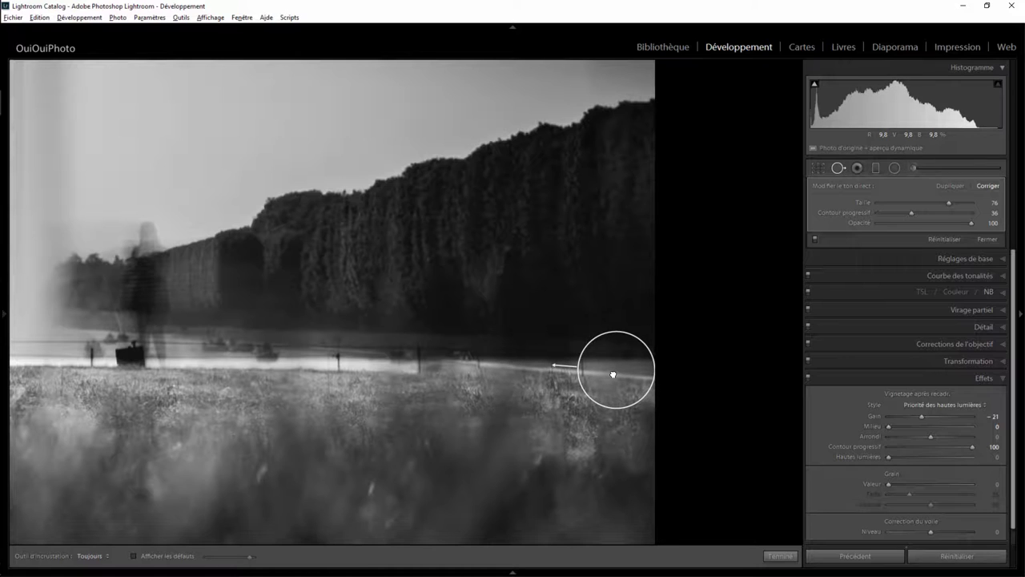
drag(612, 374, 612, 375)
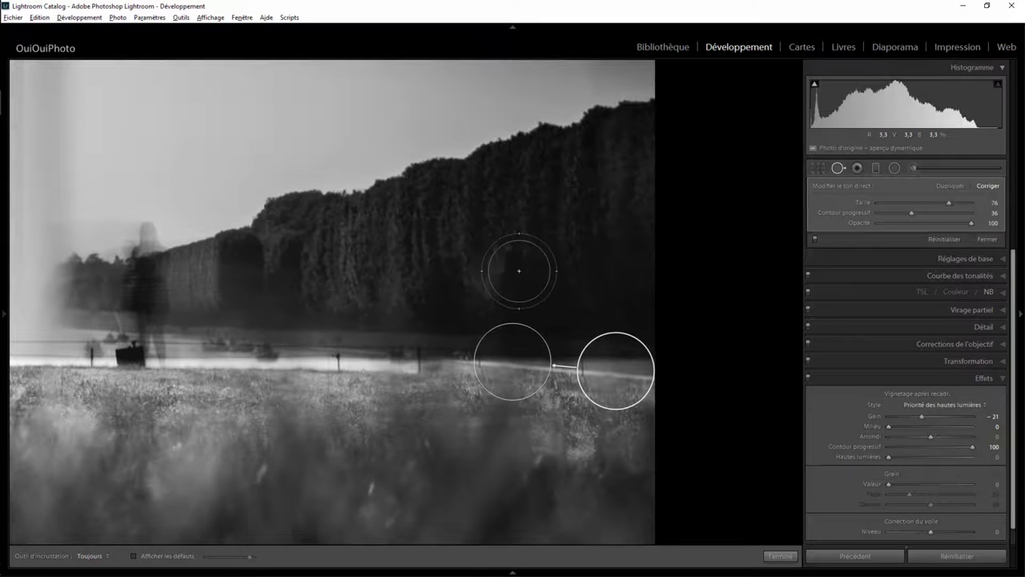
click(512, 273)
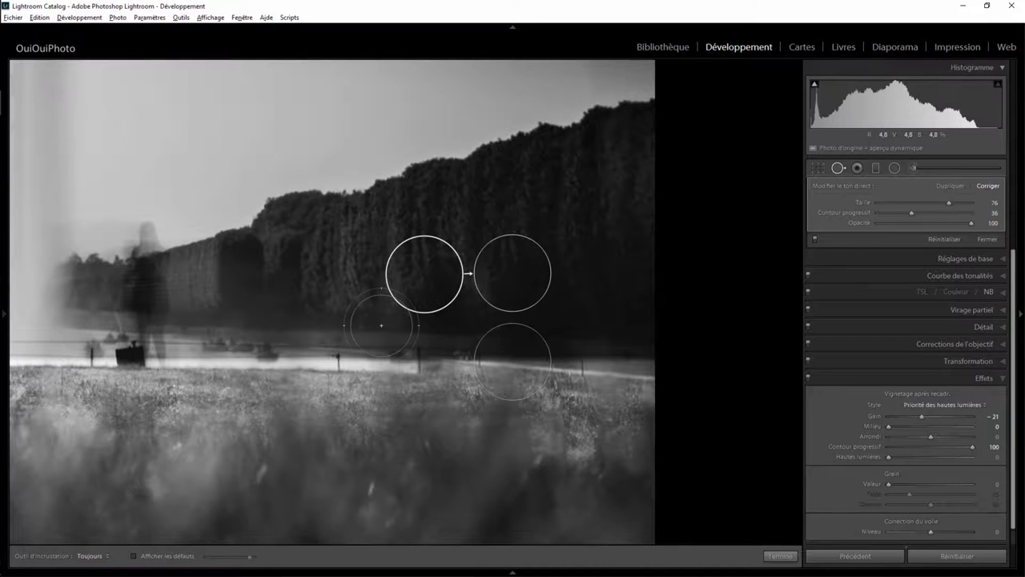
drag(416, 285, 410, 283)
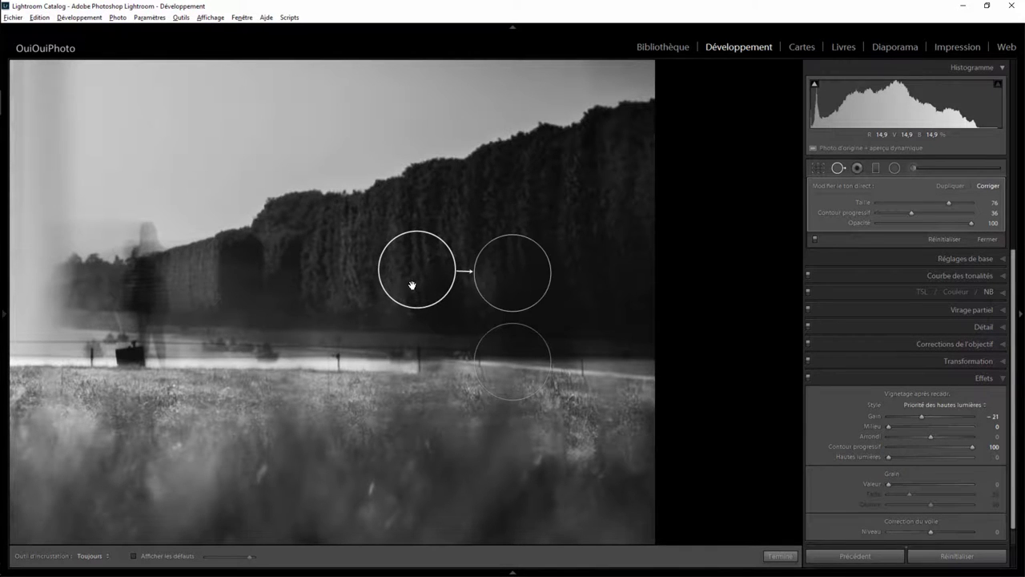
Step: Close spot removal and check the tower base before returning to the full photo
click(780, 556)
key(Right)
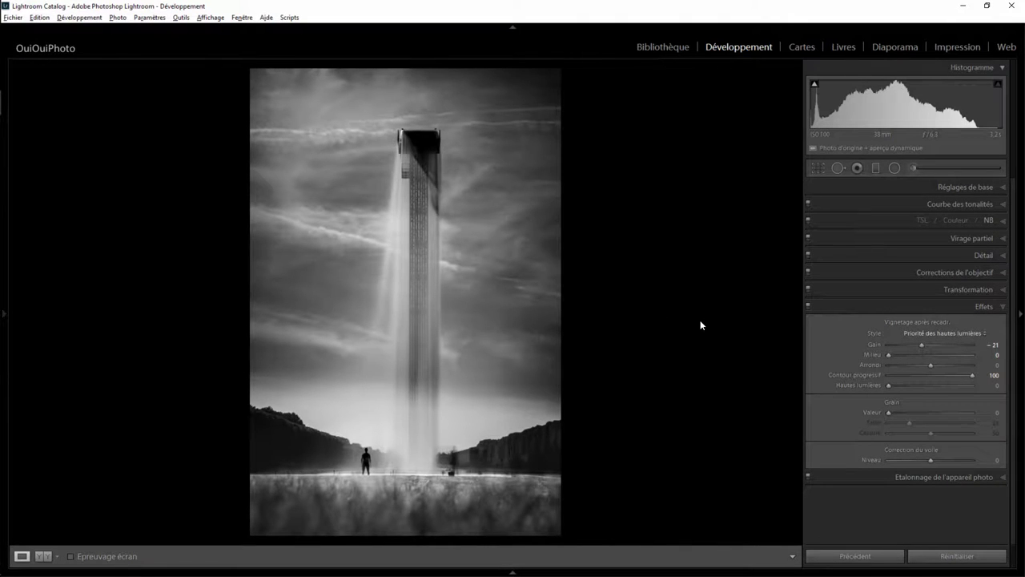
click(428, 421)
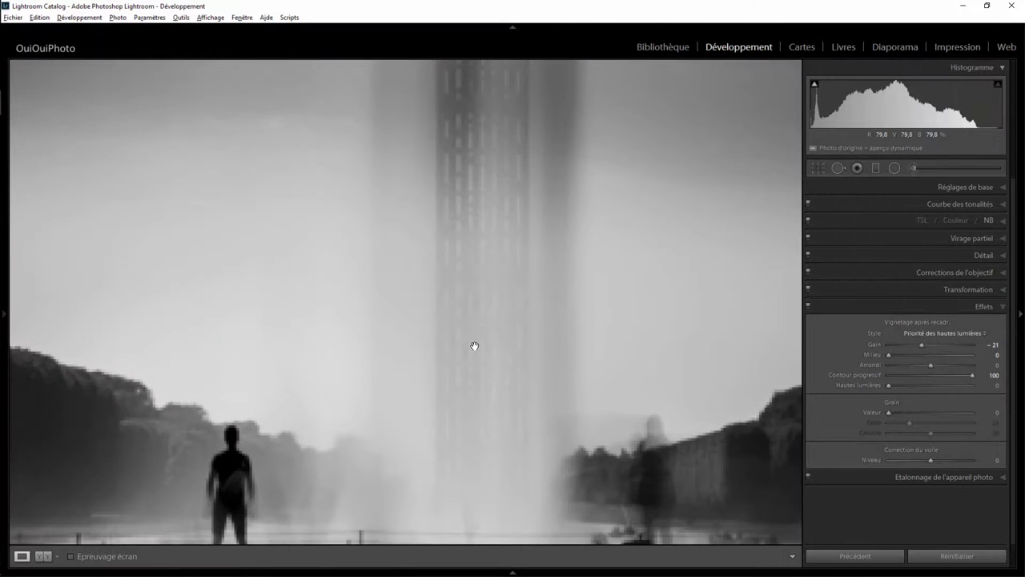
click(479, 315)
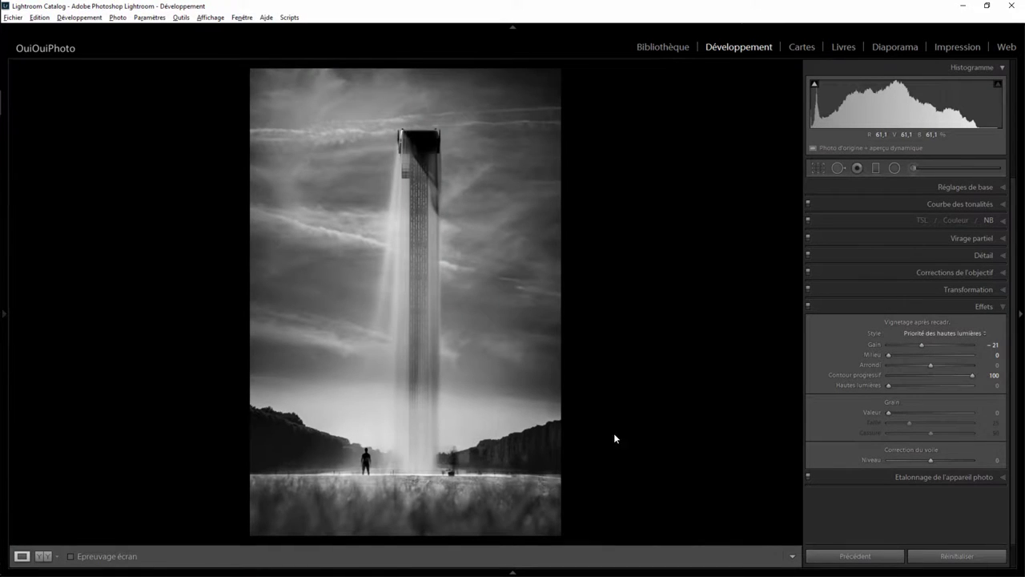
Step: Draw an oval radial filter over the tower base and shorten it from the top
click(895, 168)
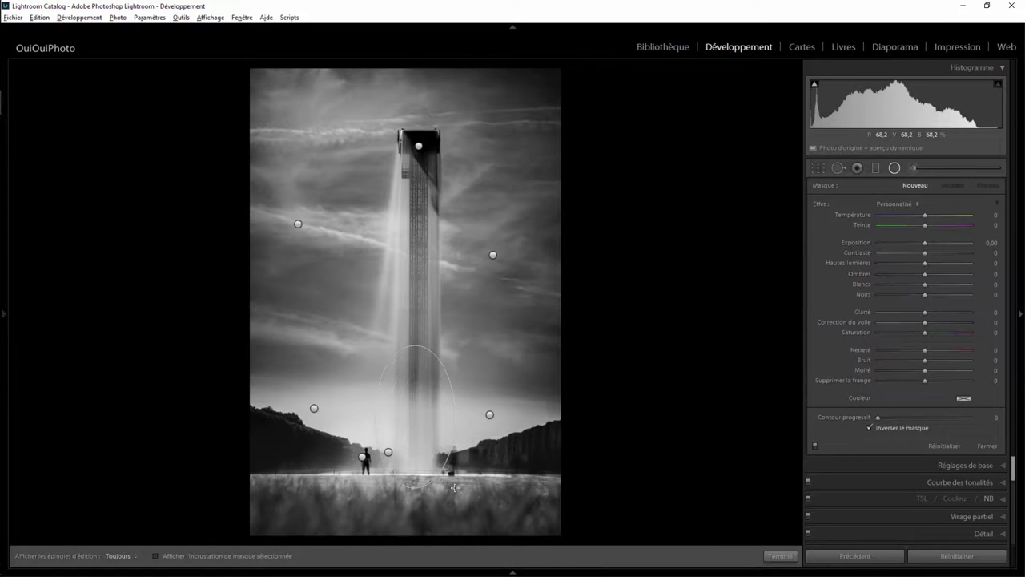
drag(433, 468, 447, 463)
drag(417, 420, 418, 428)
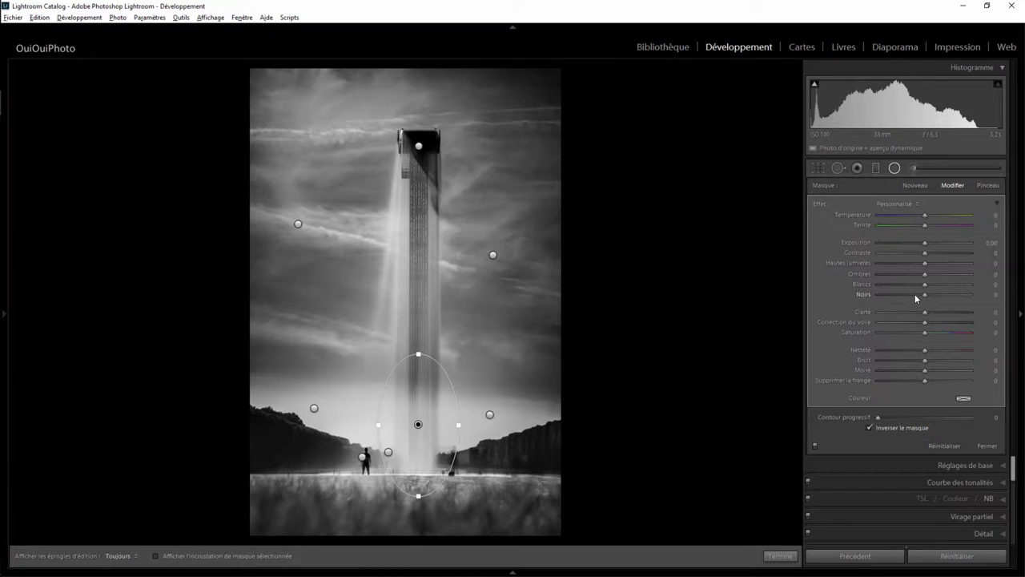
mouse_move(925, 297)
mouse_down()
mouse_move(908, 298)
mouse_move(921, 297)
mouse_up()
drag(418, 350, 419, 374)
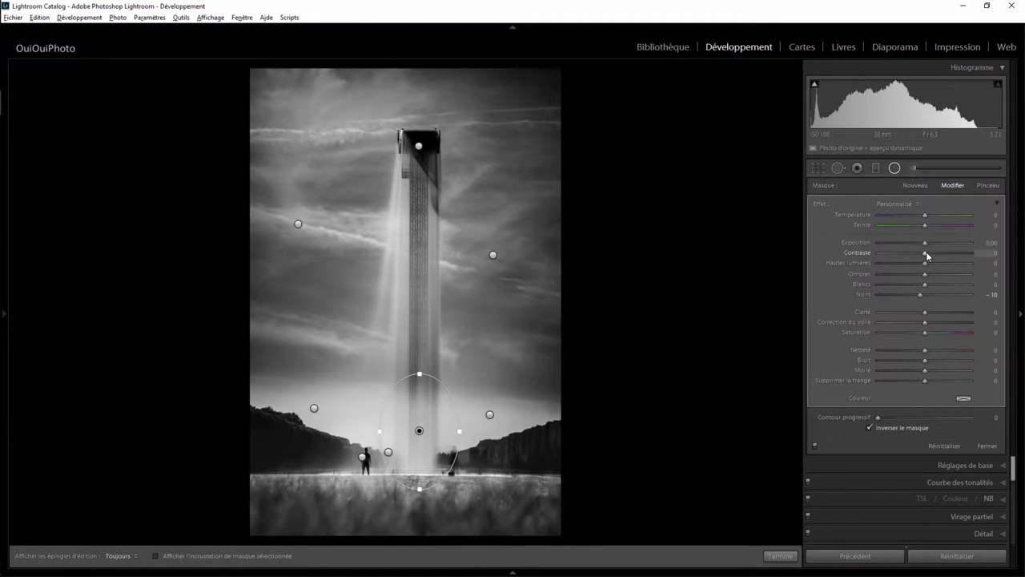
Step: Set the oval to Contrast 70, Blacks -80 and Feather 38, positioned over the waterfall base
drag(953, 254, 949, 255)
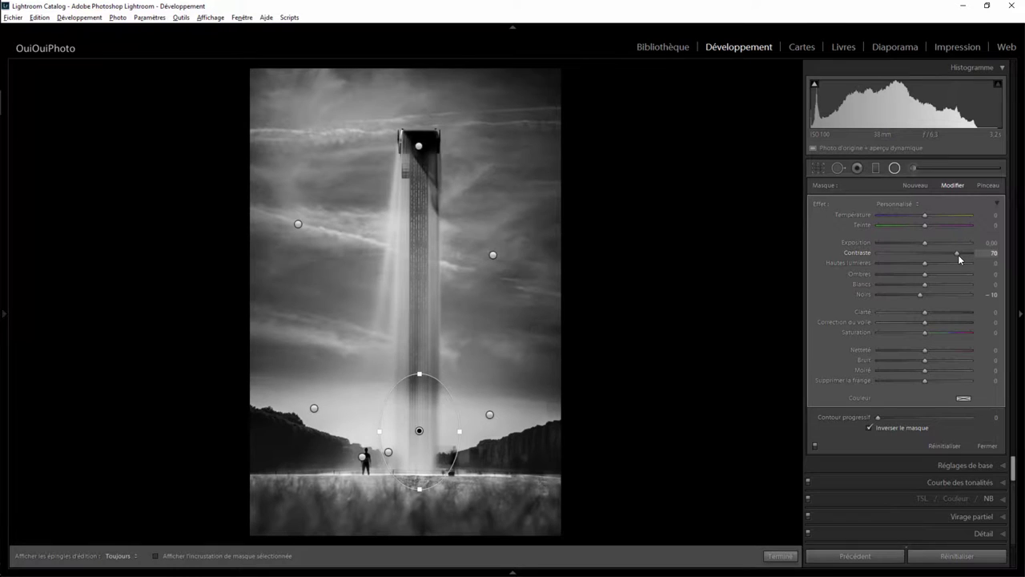
drag(419, 430, 420, 460)
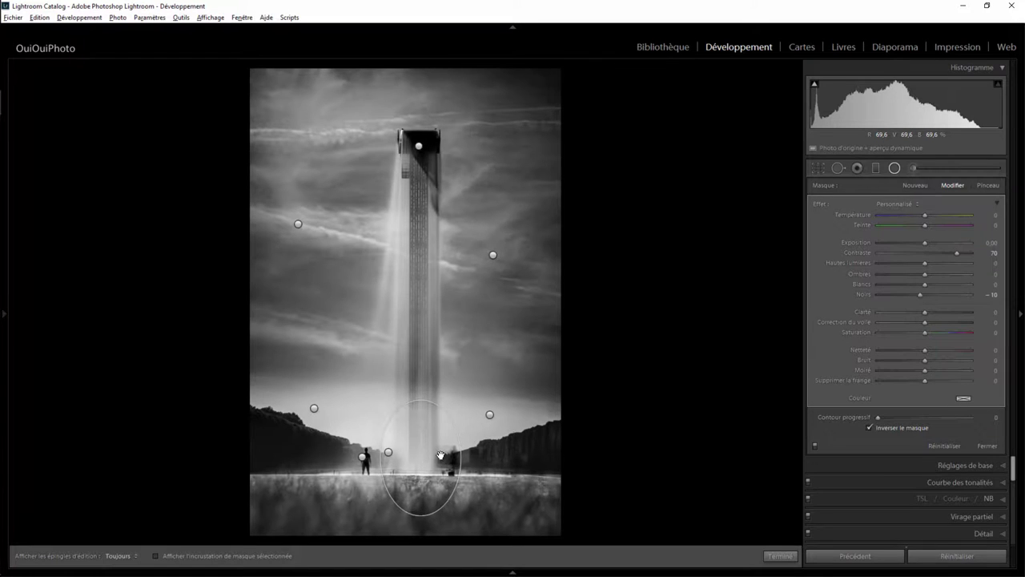
drag(919, 295, 886, 297)
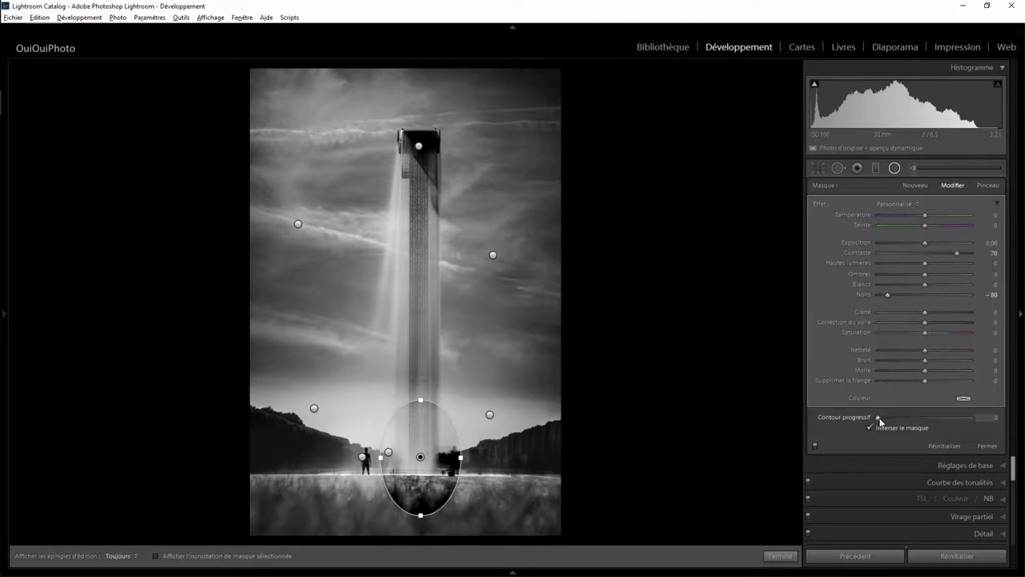
drag(902, 420, 908, 422)
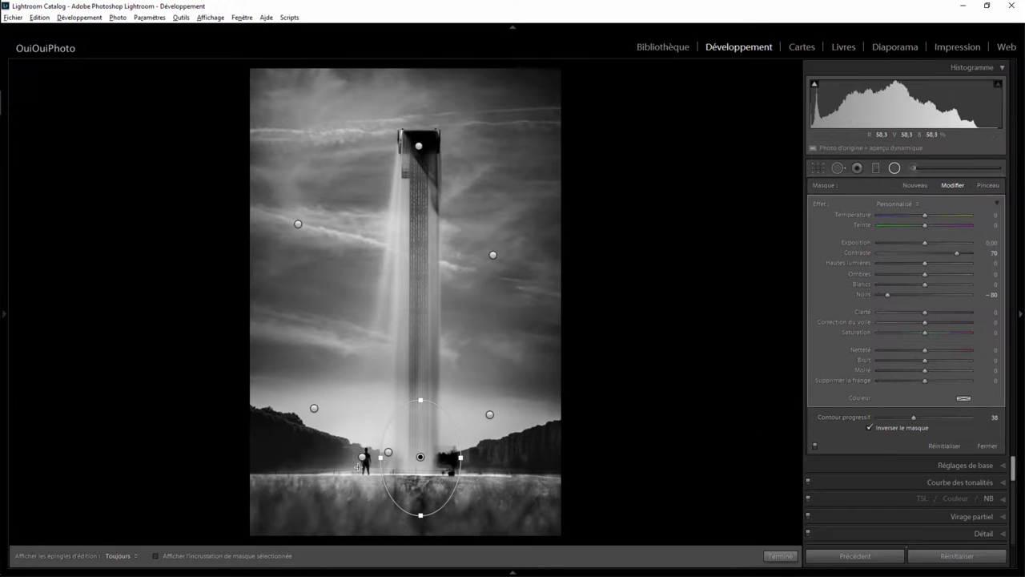
mouse_move(418, 459)
mouse_down()
mouse_move(418, 393)
mouse_move(421, 446)
mouse_up()
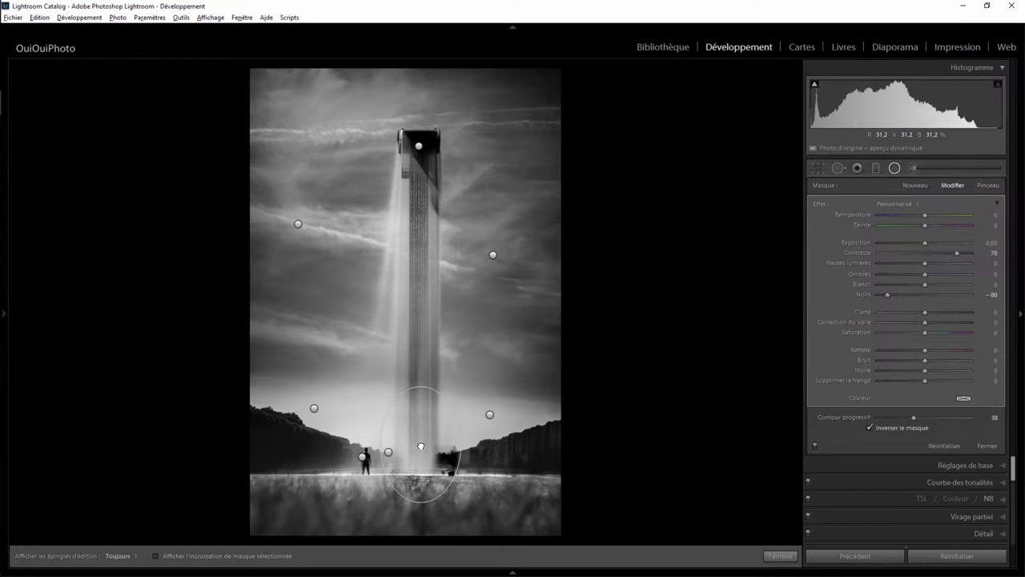
drag(421, 448, 421, 451)
Step: Review the graduated filter and the tower-base radial filter, then close local editing
click(781, 556)
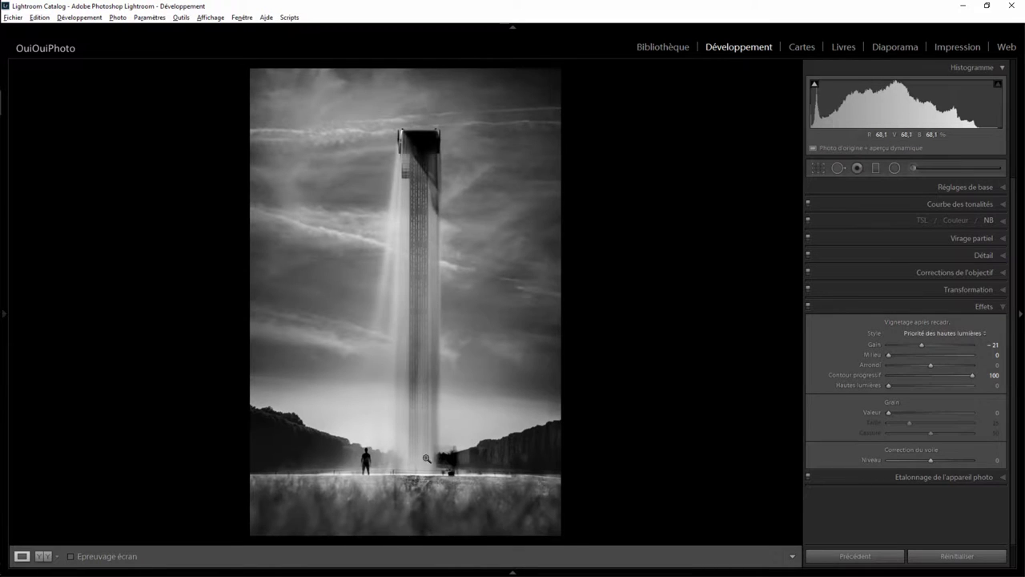
click(874, 169)
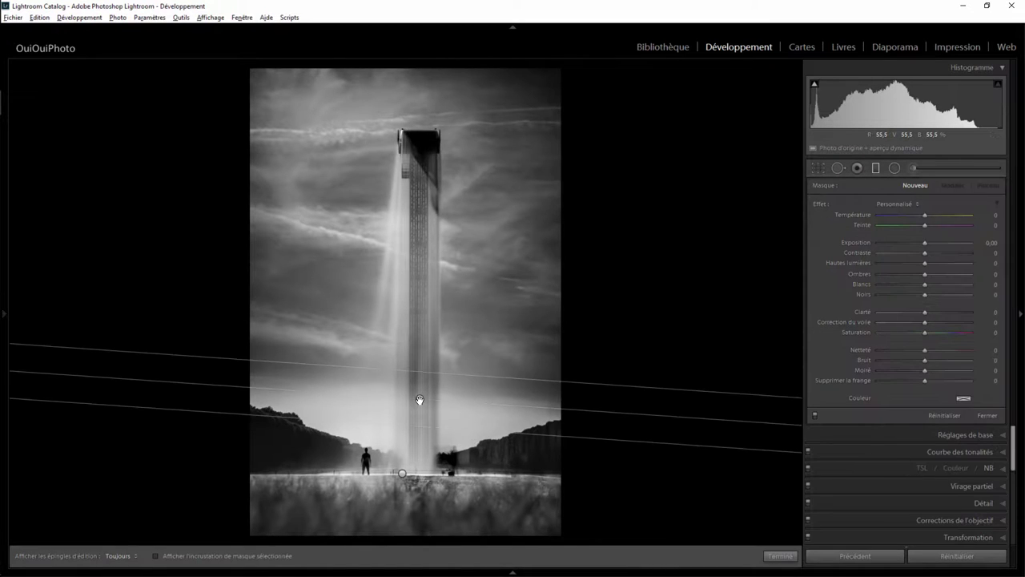
click(420, 398)
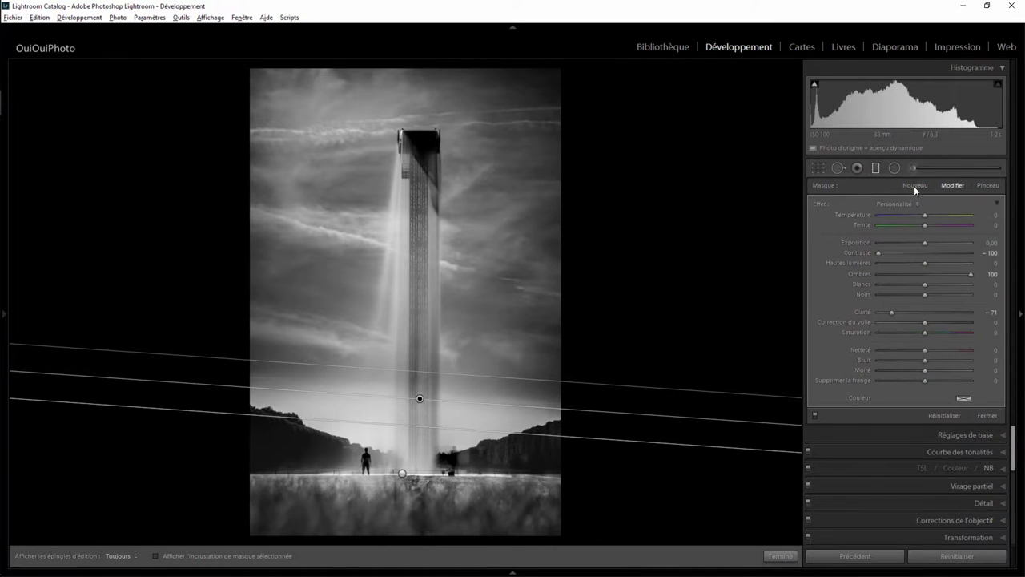
click(895, 169)
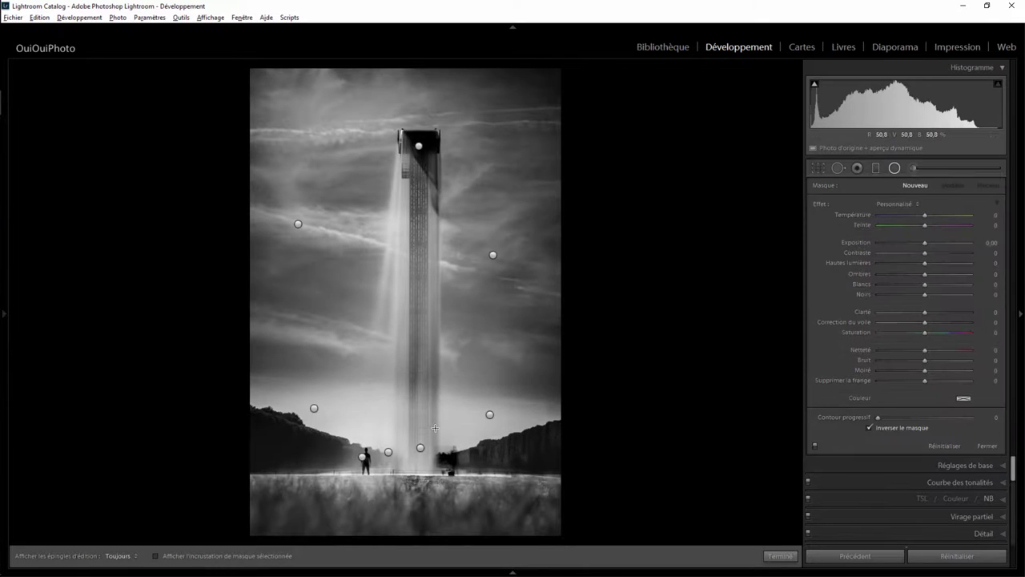
click(422, 448)
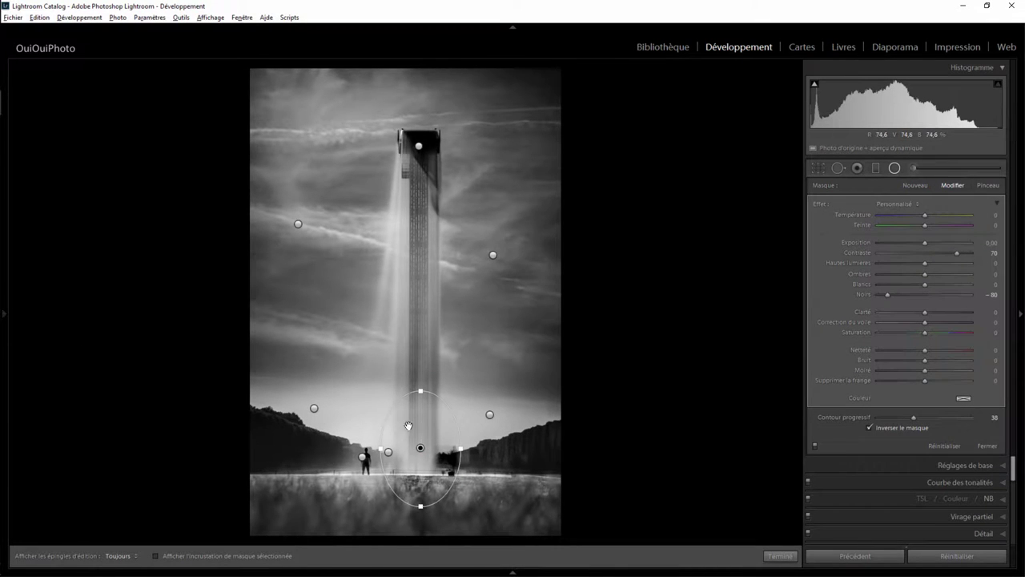
click(781, 557)
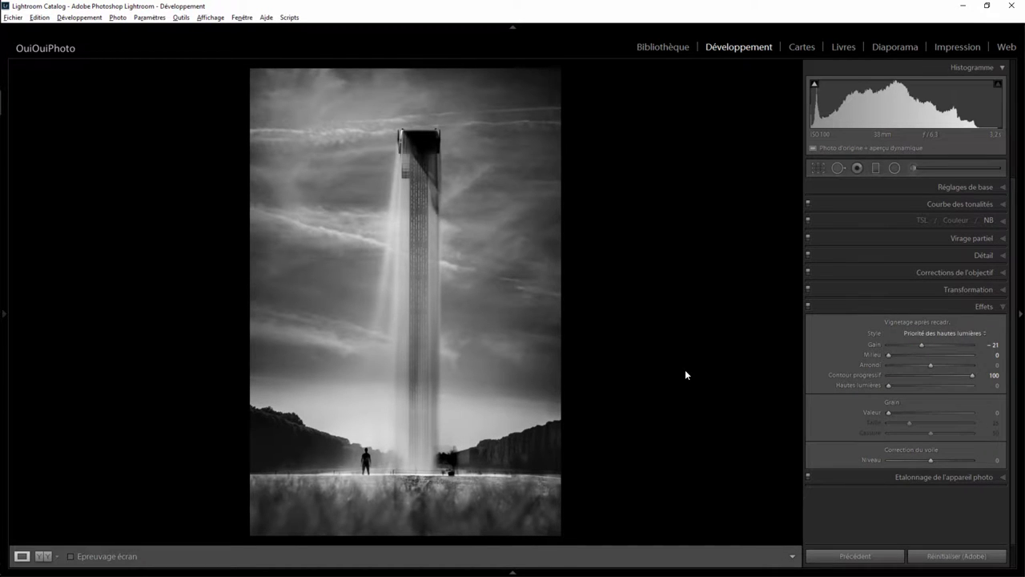
key(backslash)
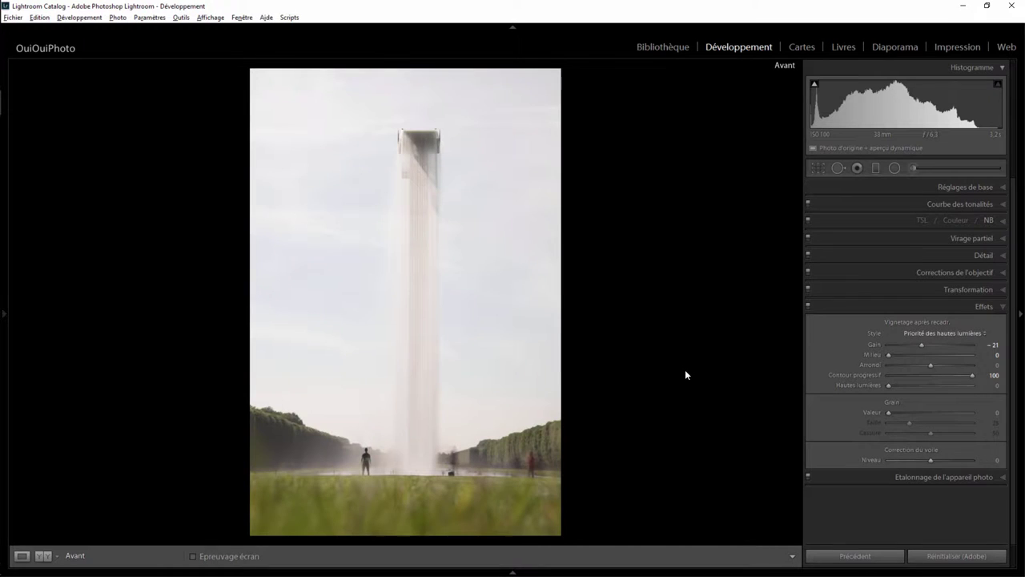
key(backslash)
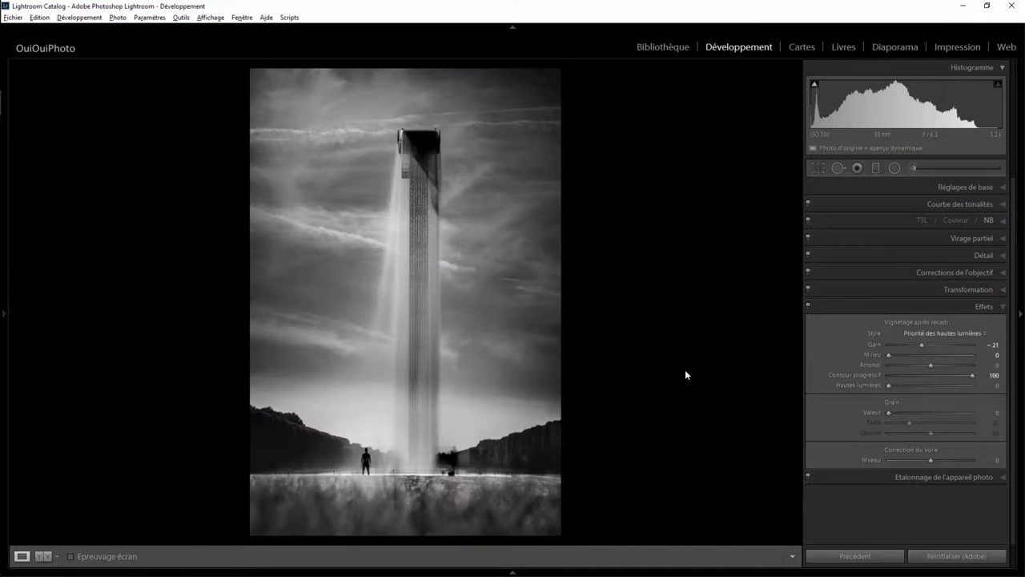
key(backslash)
key(backslash)
key(backslash)
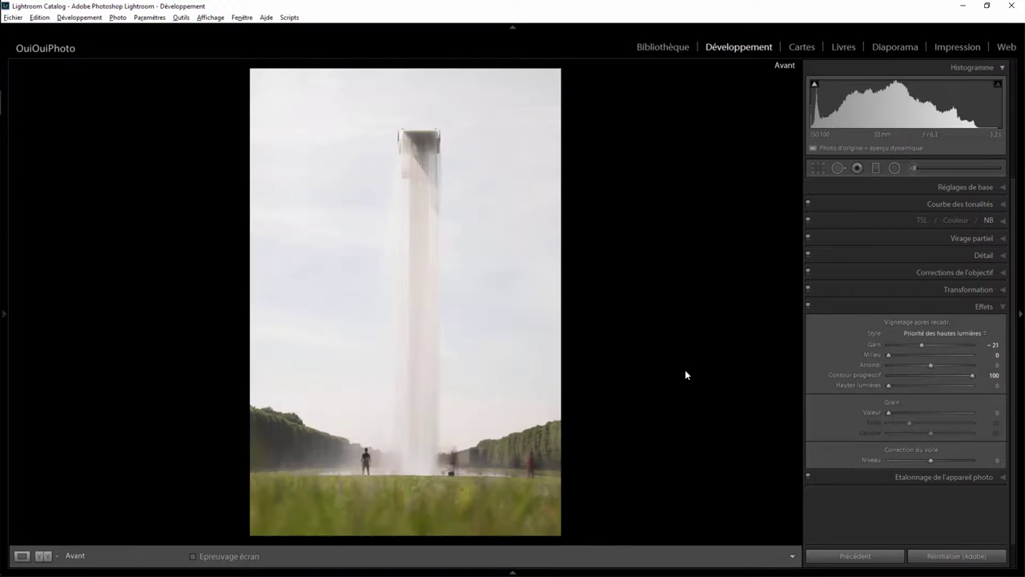
key(backslash)
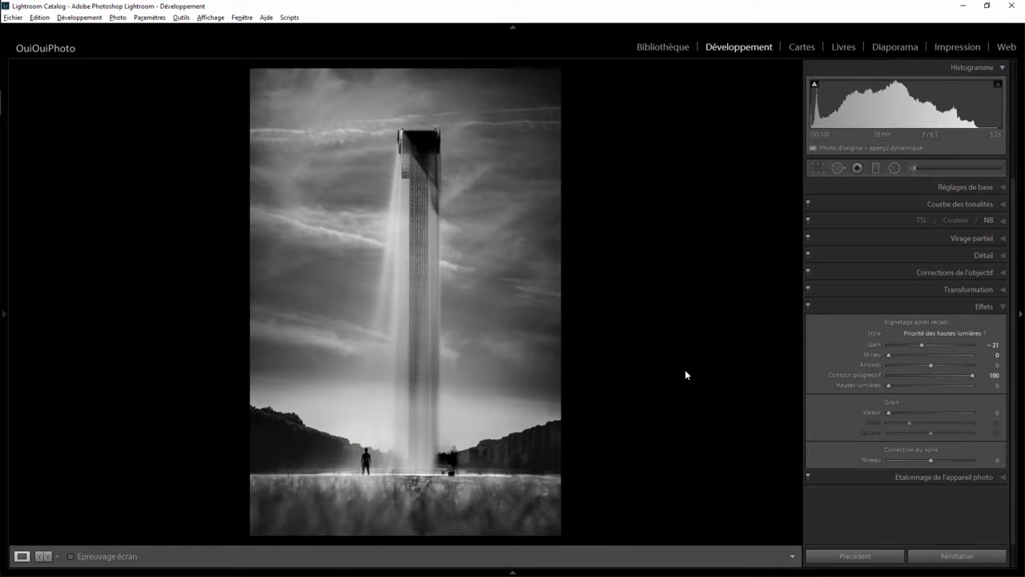
Step: Toggle the existing graduated filter off and on to compare, then switch to the Adjustment Brush
click(876, 167)
click(420, 400)
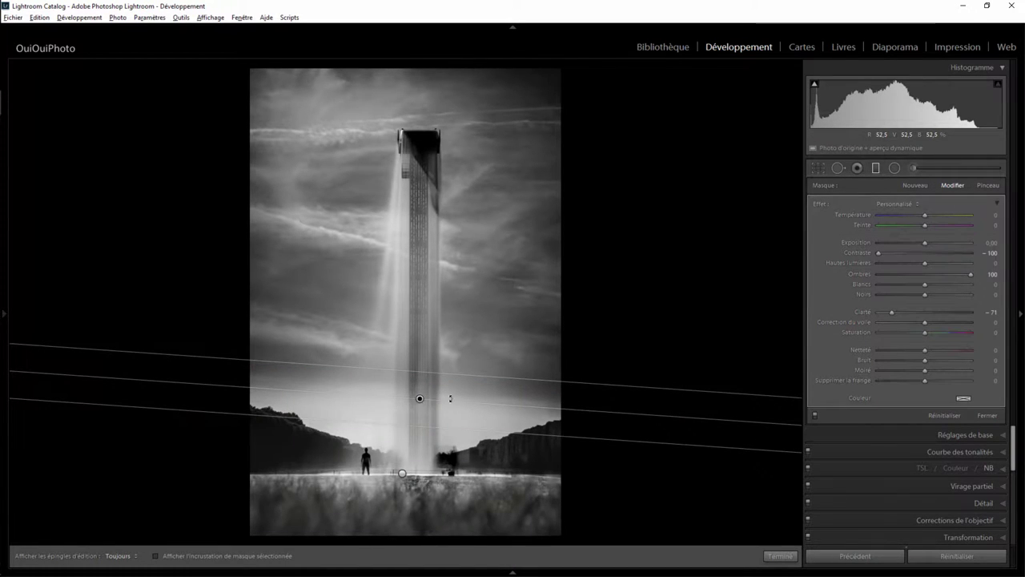
click(815, 415)
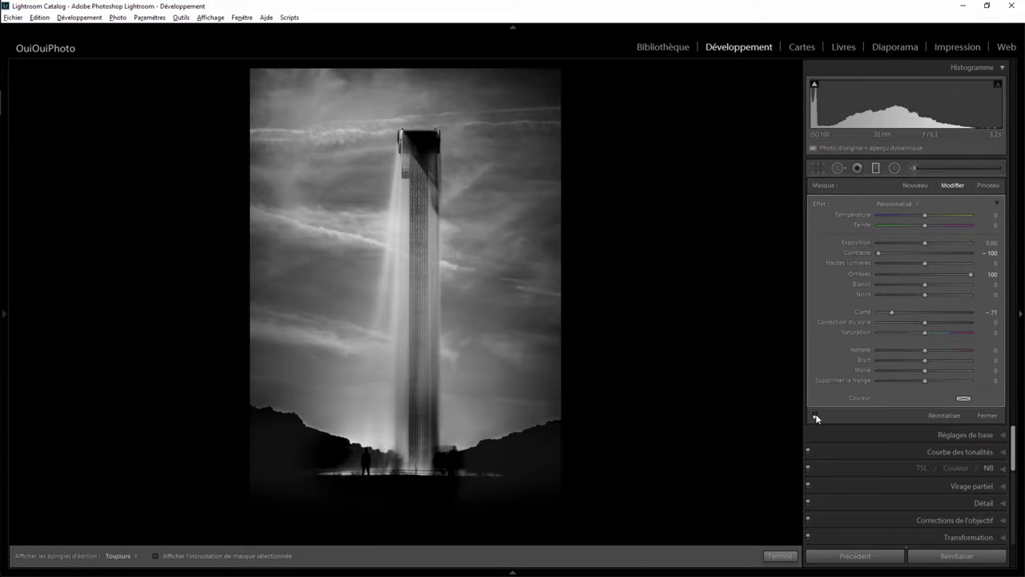
click(816, 415)
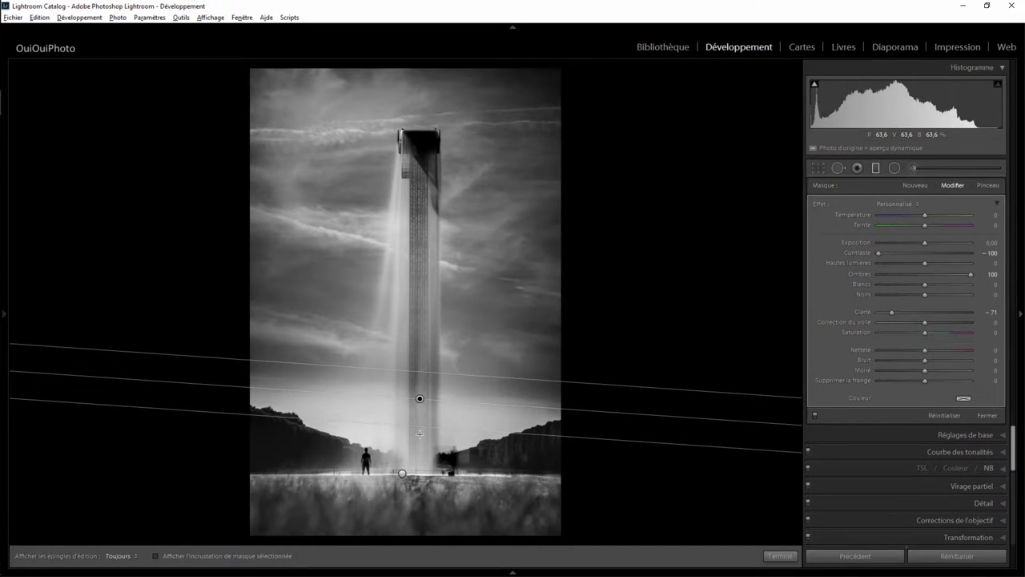
click(896, 168)
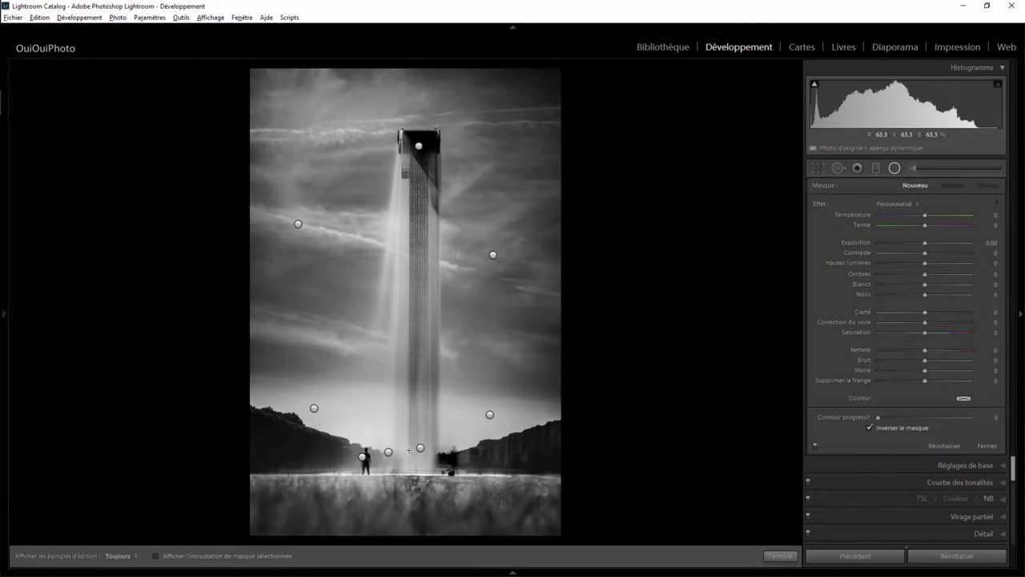
click(914, 169)
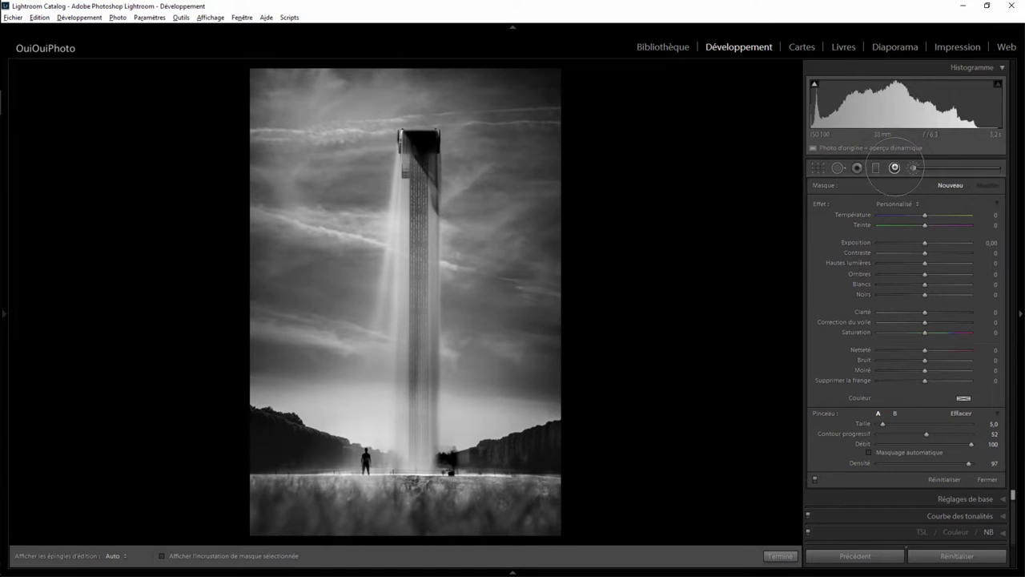
Step: Nudge the tower-base radial filter slightly lower
click(895, 168)
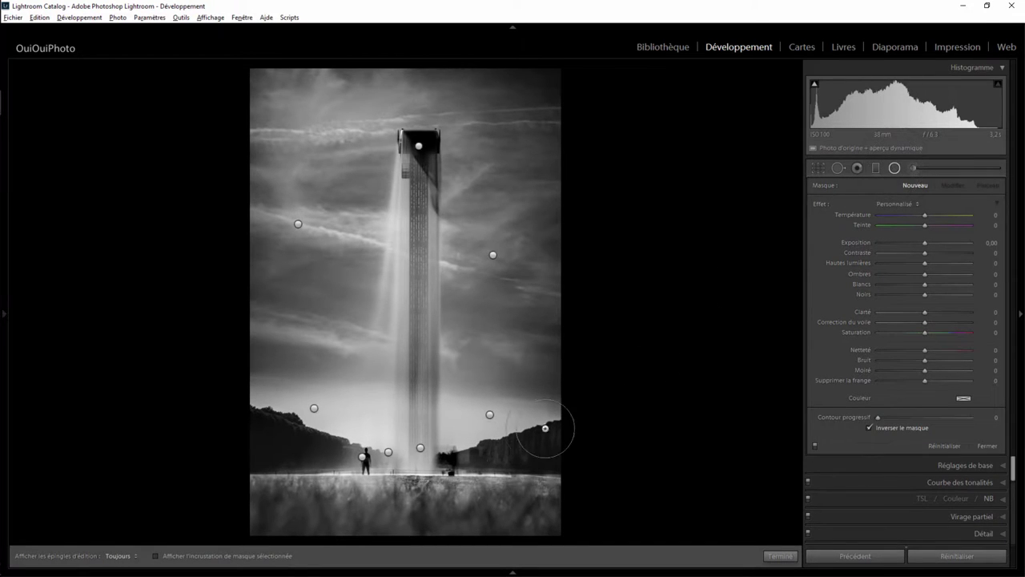
drag(421, 448, 461, 506)
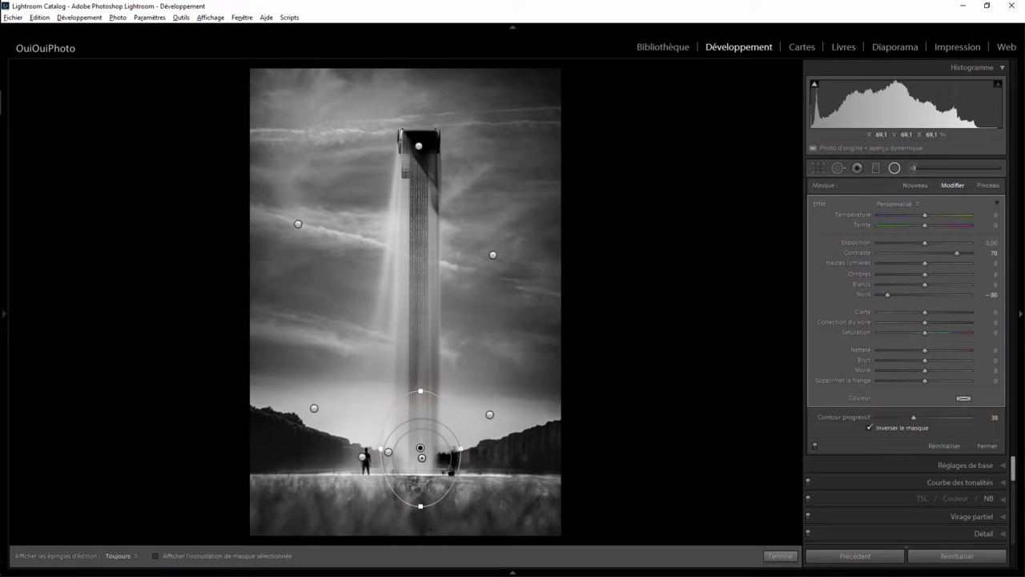
mouse_move(422, 458)
mouse_down()
mouse_move(419, 450)
mouse_move(455, 451)
mouse_up()
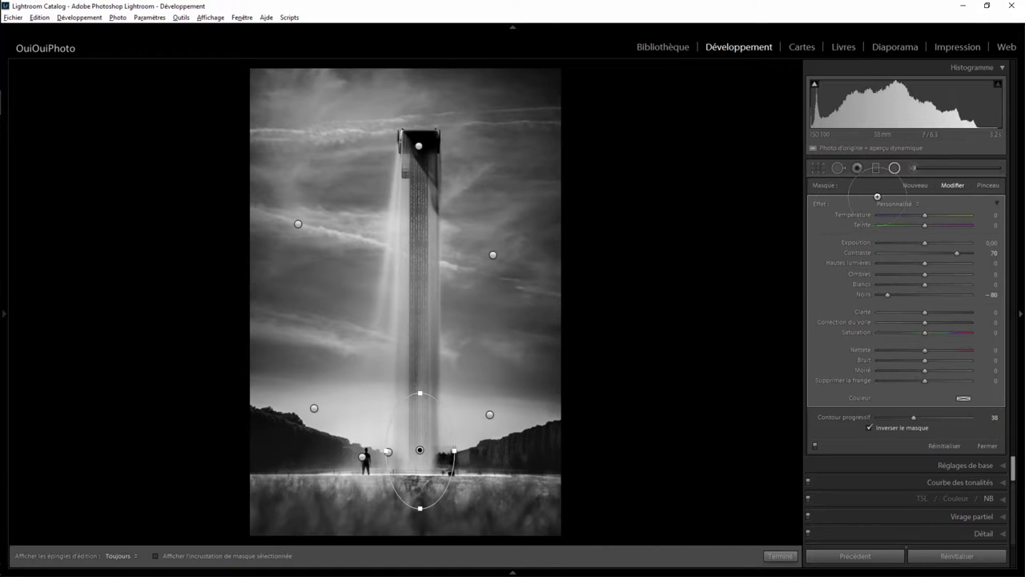
Step: Paint an adjustment-brush stroke with Blacks -98 over the base of the tower
click(912, 167)
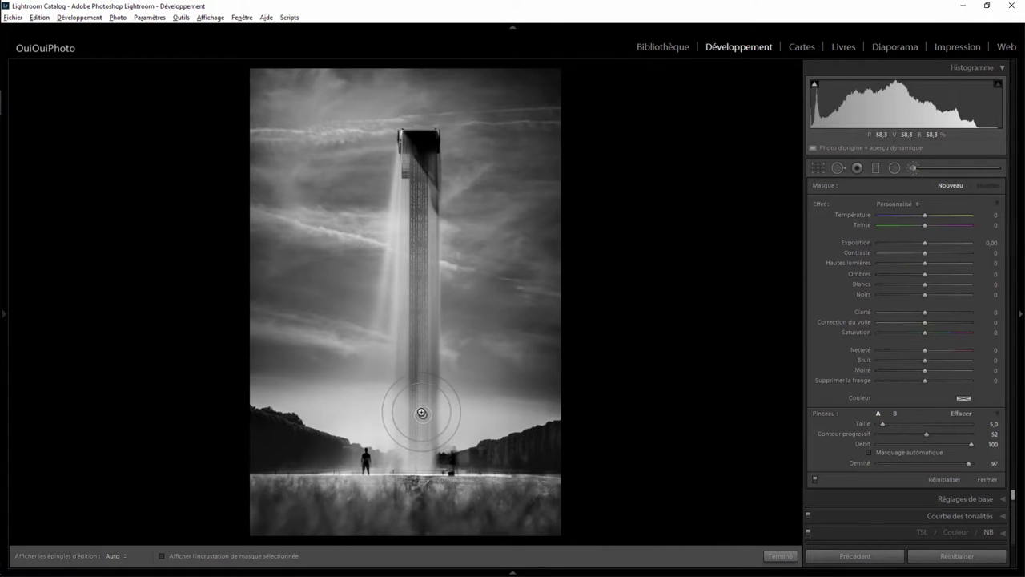
key(h)
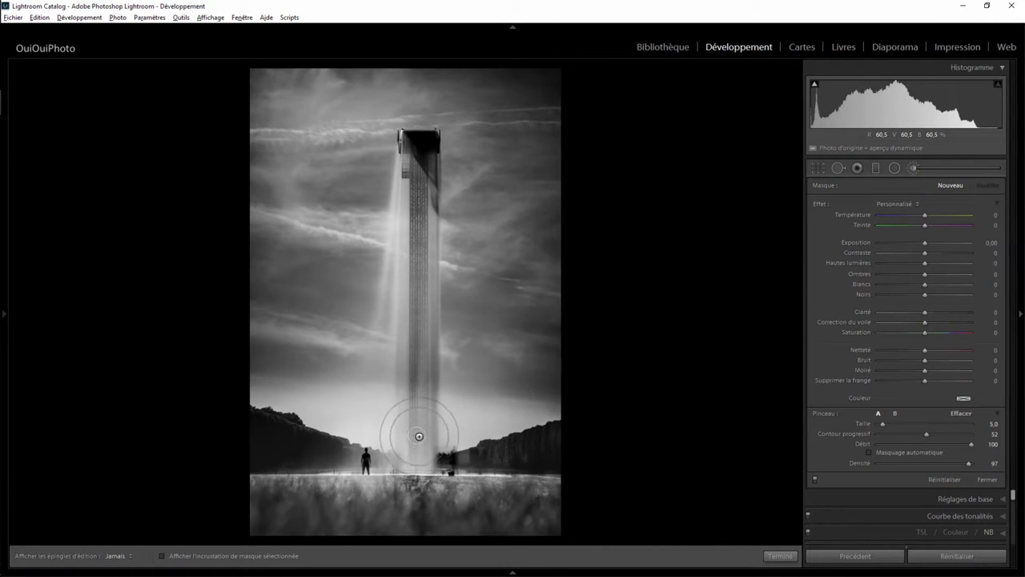
click(413, 459)
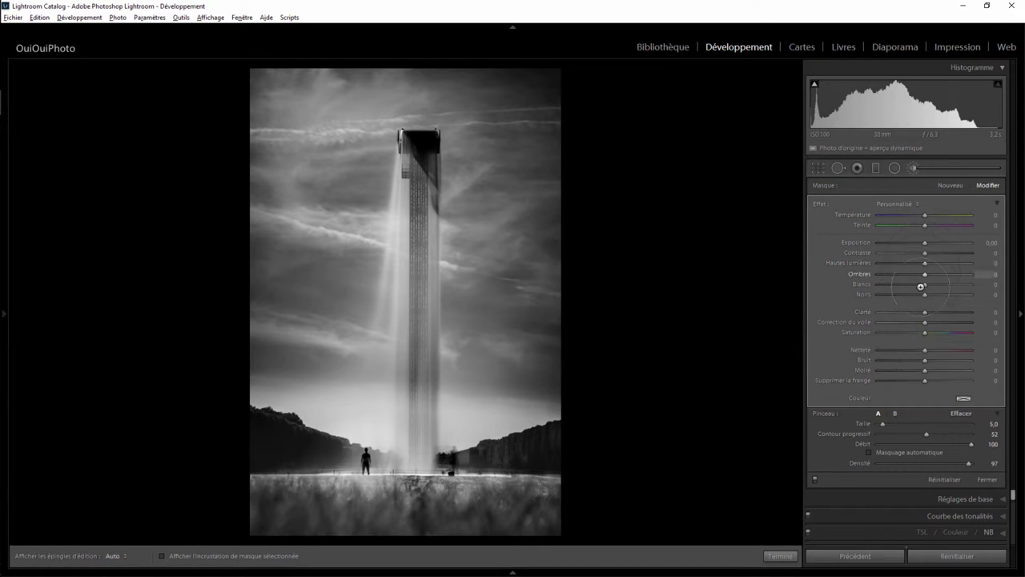
drag(927, 293, 912, 293)
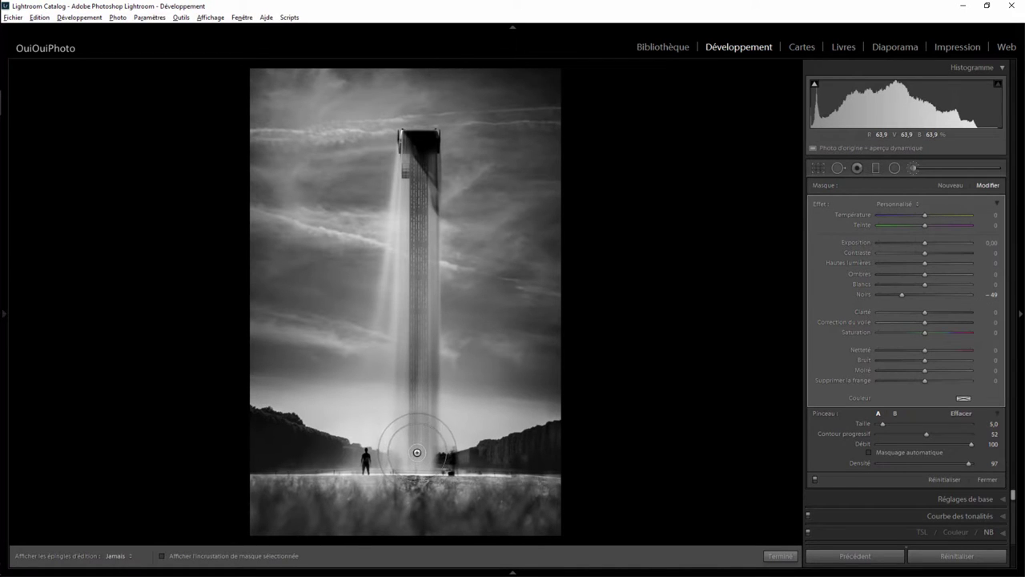
mouse_move(419, 402)
mouse_down()
mouse_move(420, 436)
mouse_move(415, 419)
mouse_move(412, 428)
mouse_up()
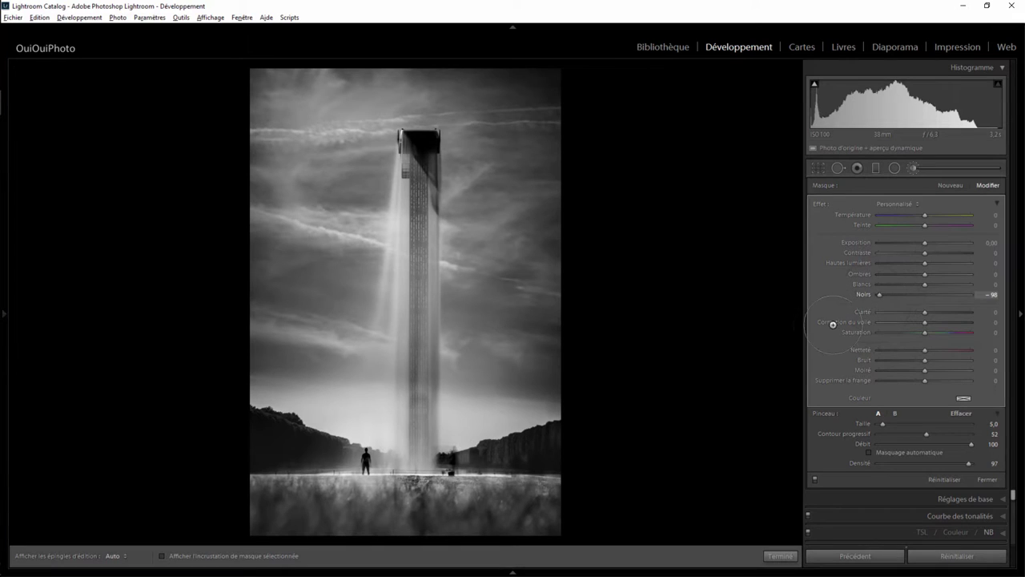
key(h)
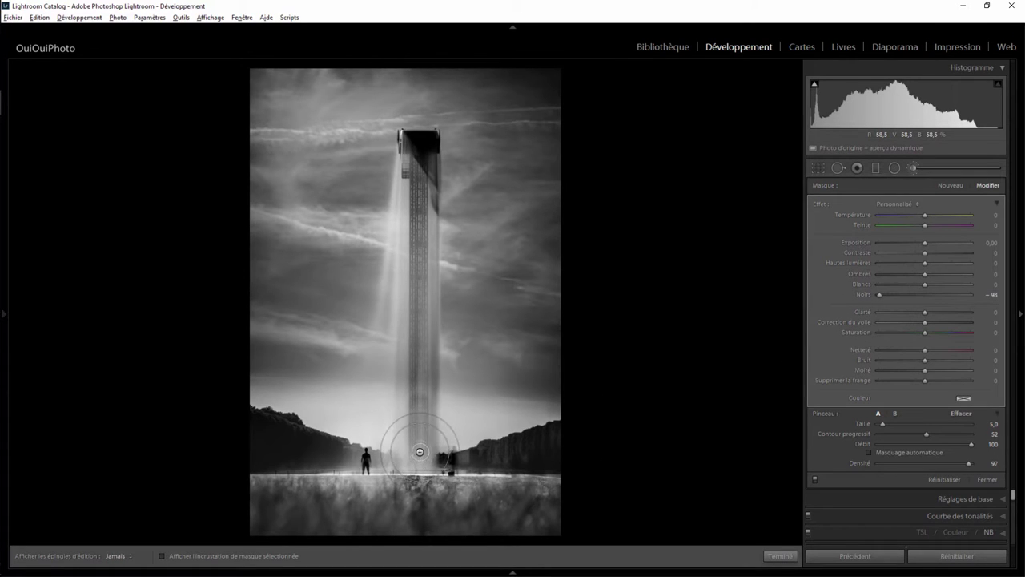
key(h)
key(h)
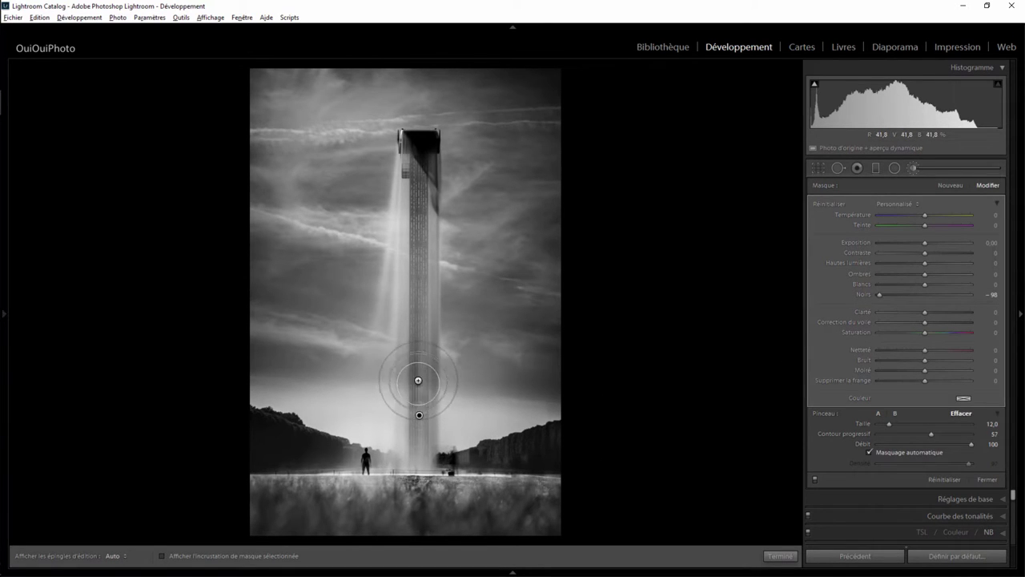
key(alt)
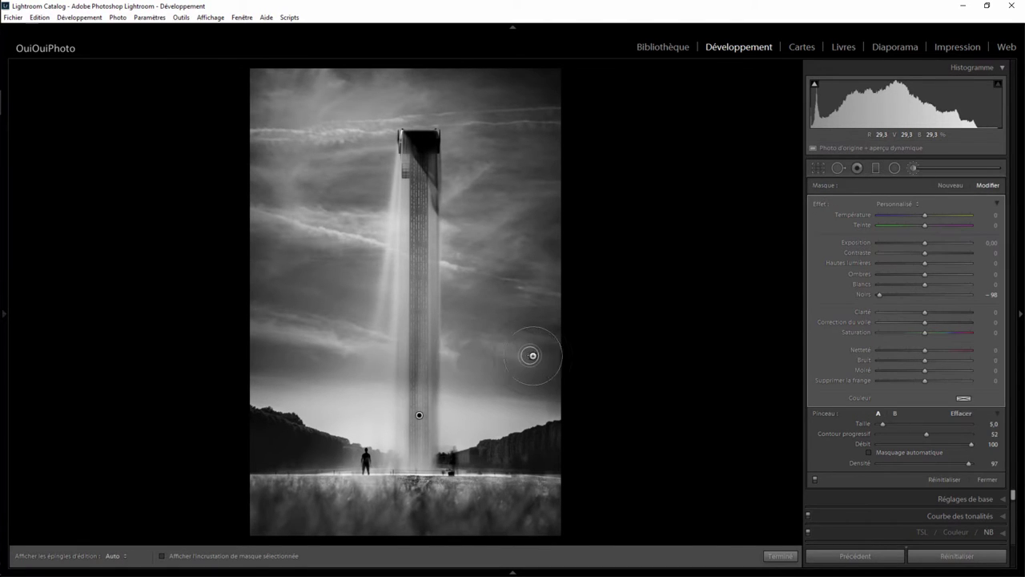
click(778, 556)
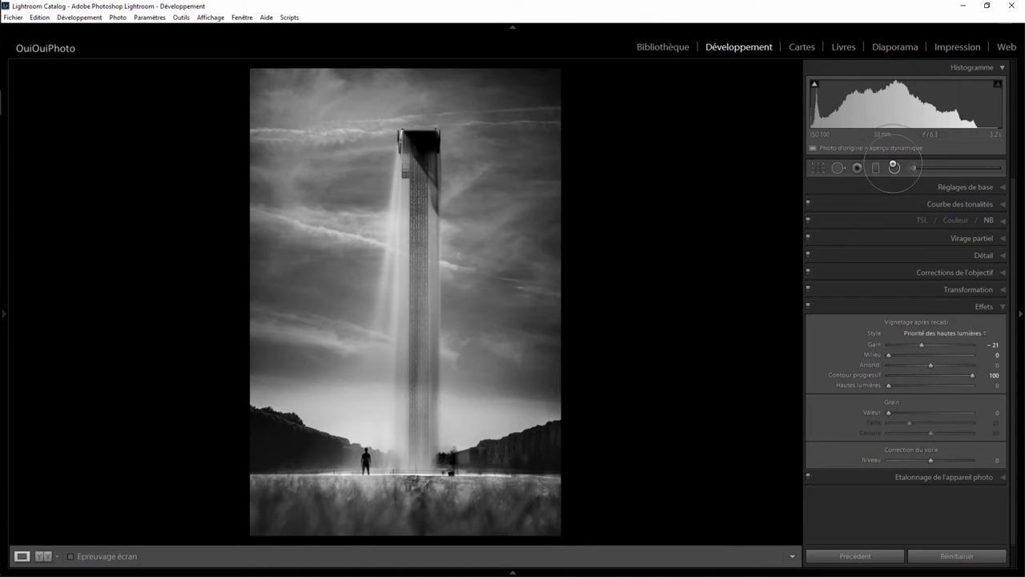
Step: Add a small radial filter on the tower's midsection with Blacks +6 and Feather 48
click(895, 167)
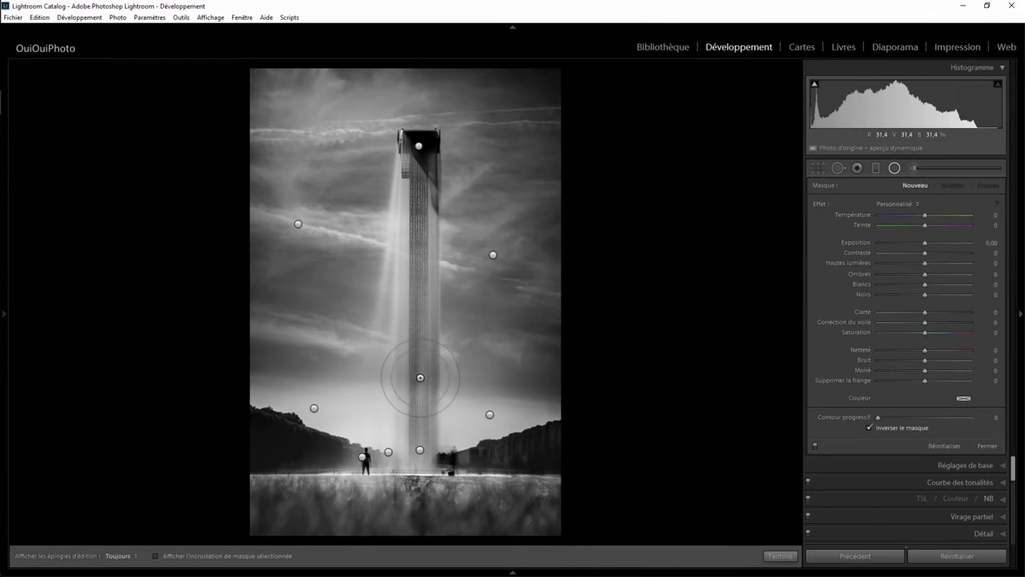
mouse_move(417, 368)
mouse_down()
mouse_move(431, 390)
mouse_move(419, 380)
mouse_up()
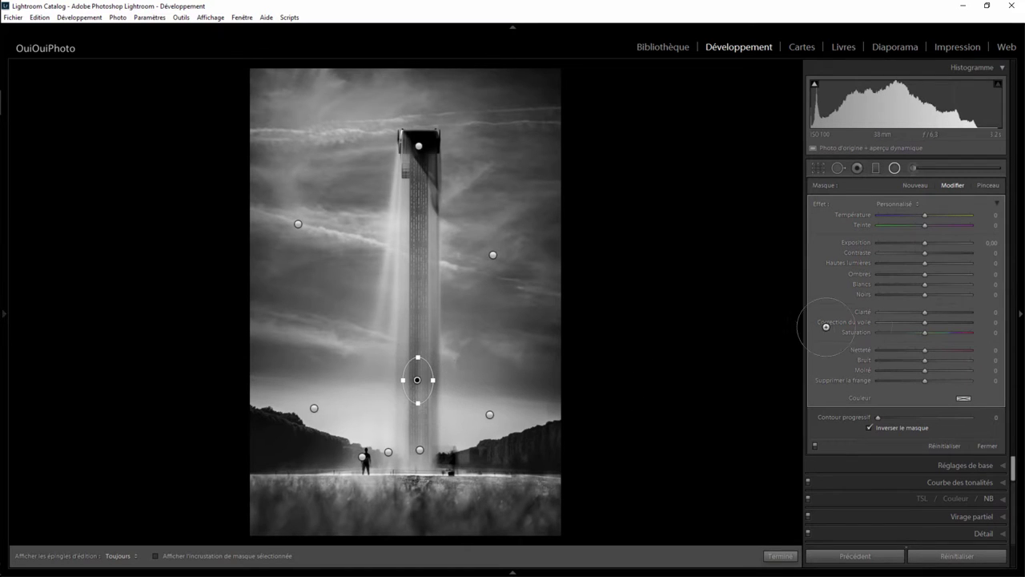
drag(922, 296, 926, 297)
drag(878, 418, 922, 417)
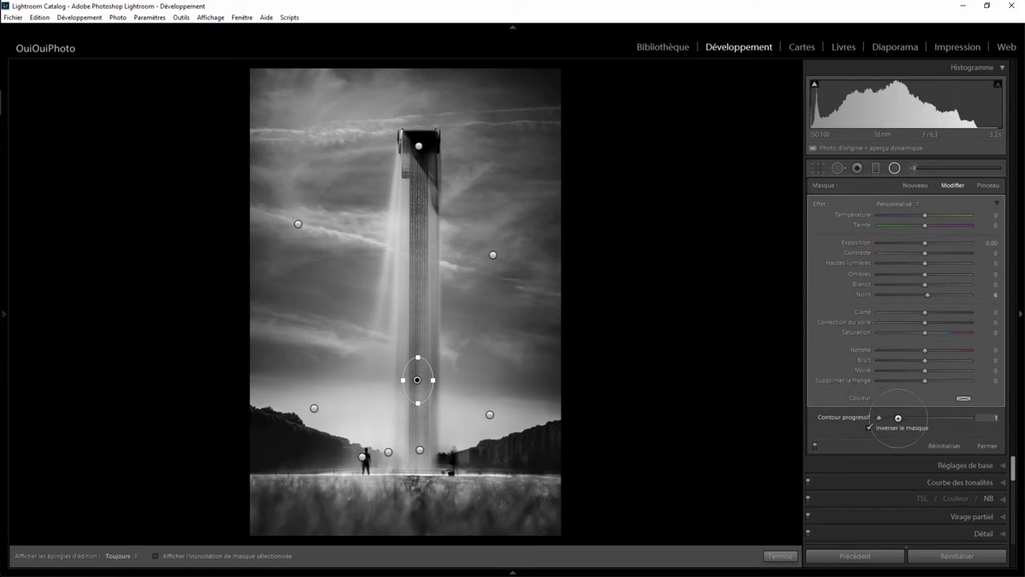
click(781, 555)
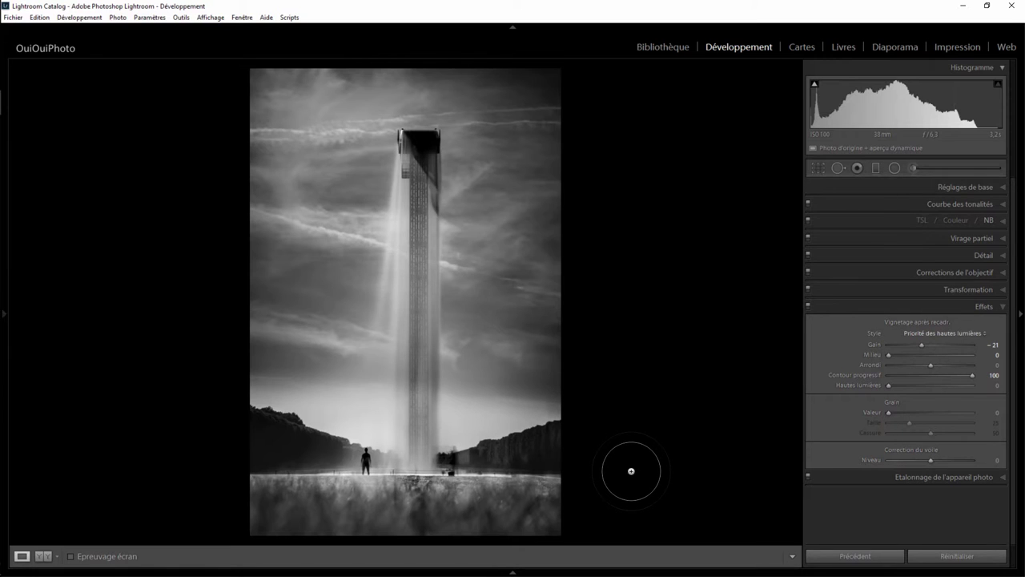
key(backslash)
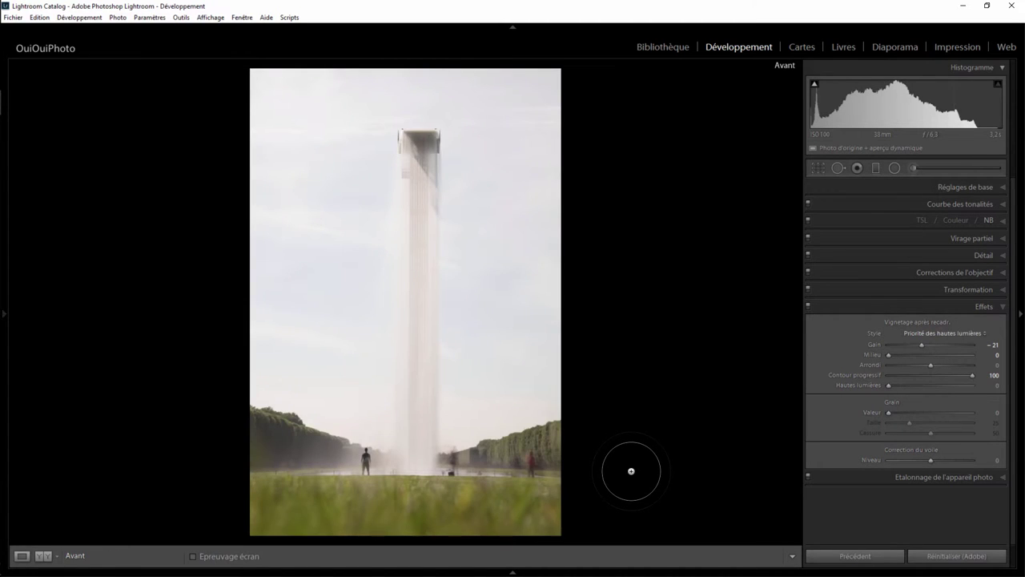
key(backslash)
key(backslash)
key(backslash)
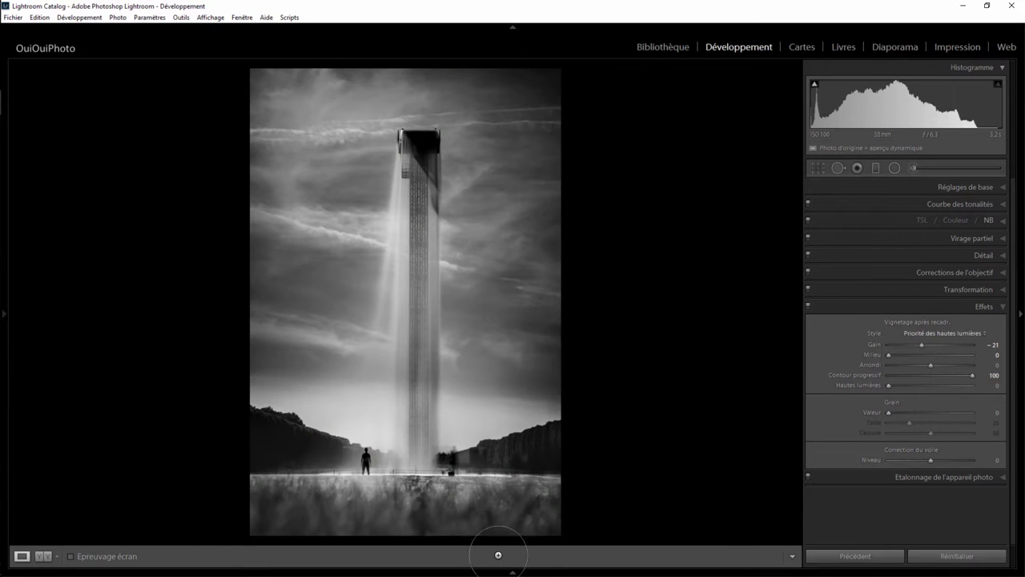